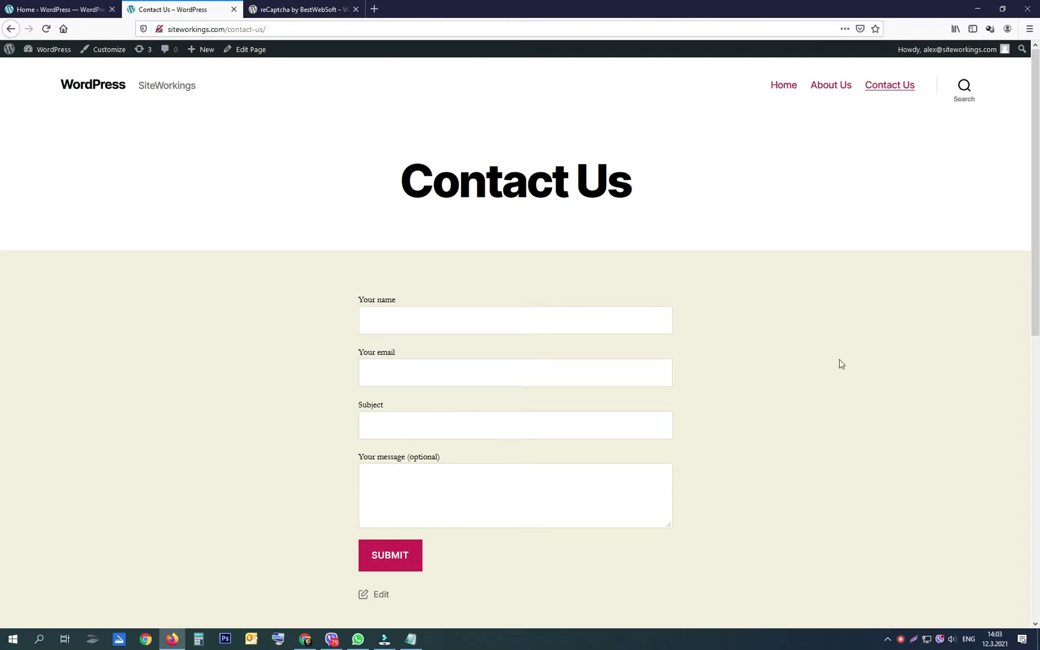
# Step: Log out of the WordPress admin and sign back in with the saved credentials
pyautogui.moveTo(971, 63)
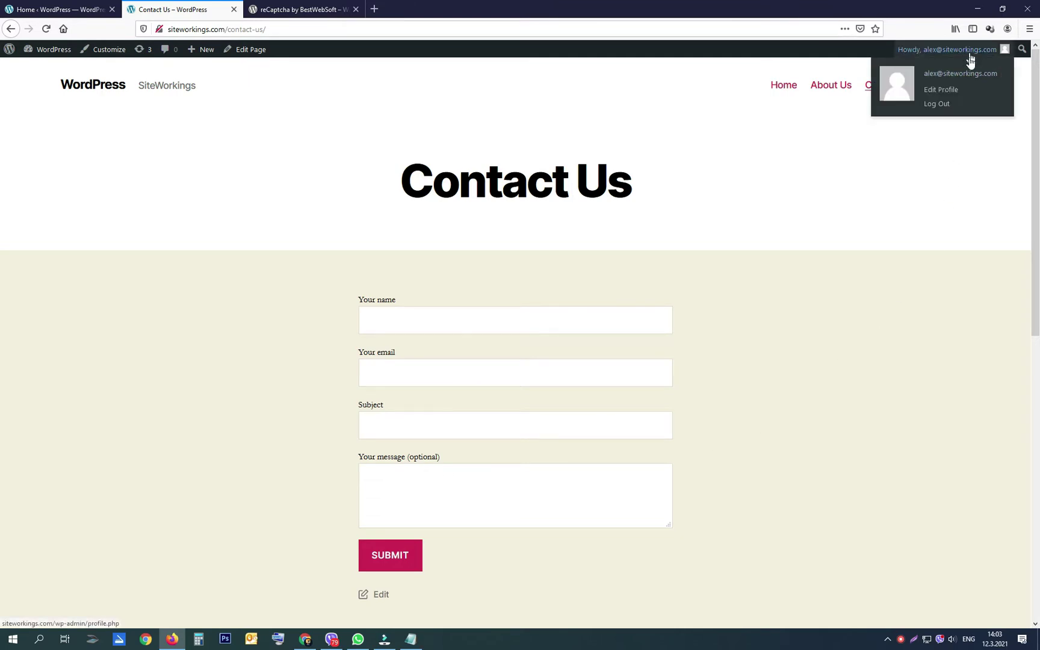
pyautogui.click(949, 106)
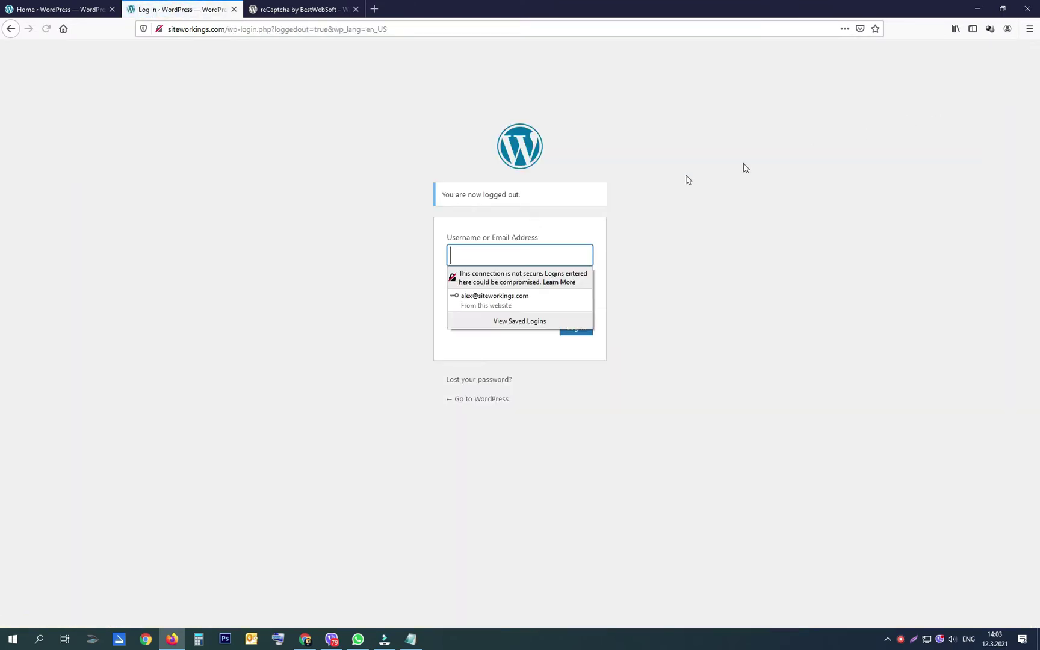
pyautogui.click(506, 301)
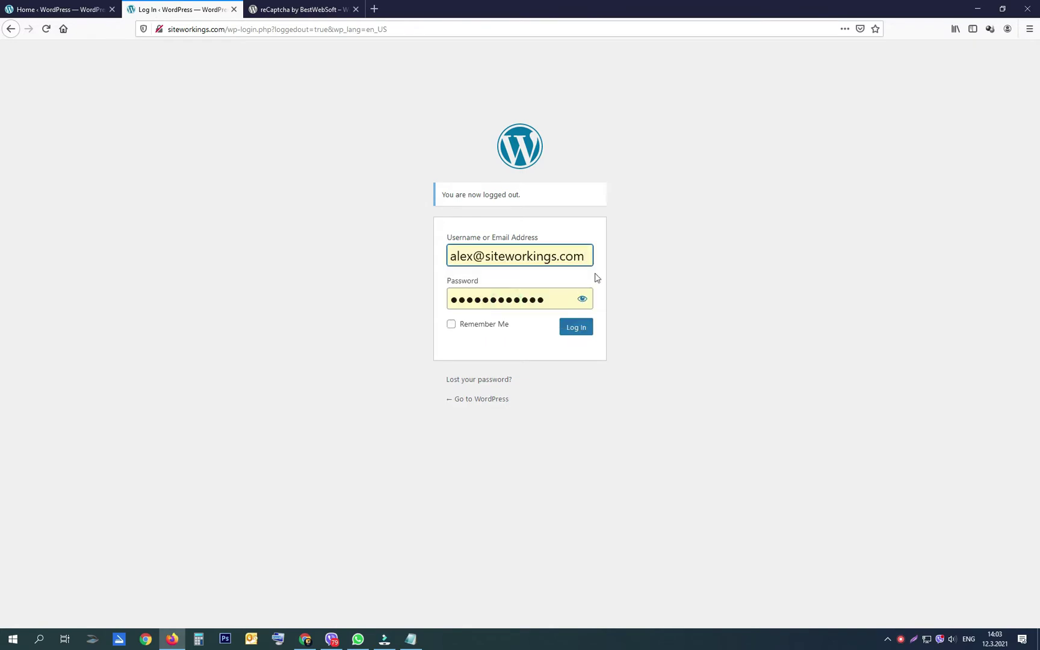
pyautogui.click(581, 333)
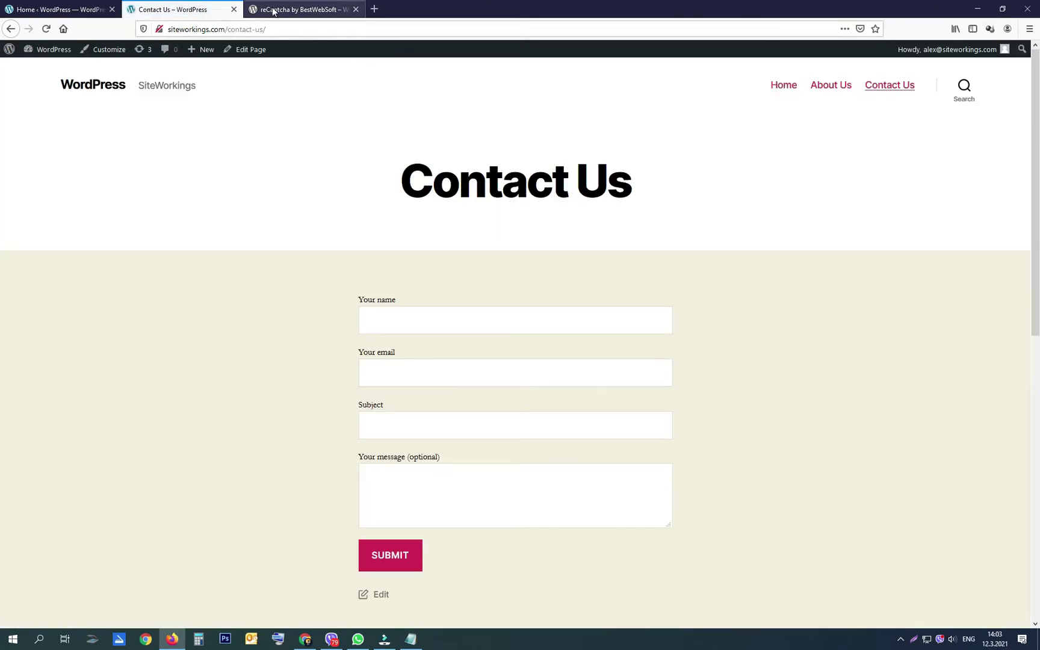
# Step: Copy the plugin name 'reCaptcha by BestWebSoft' from its wordpress.org page
pyautogui.click(273, 10)
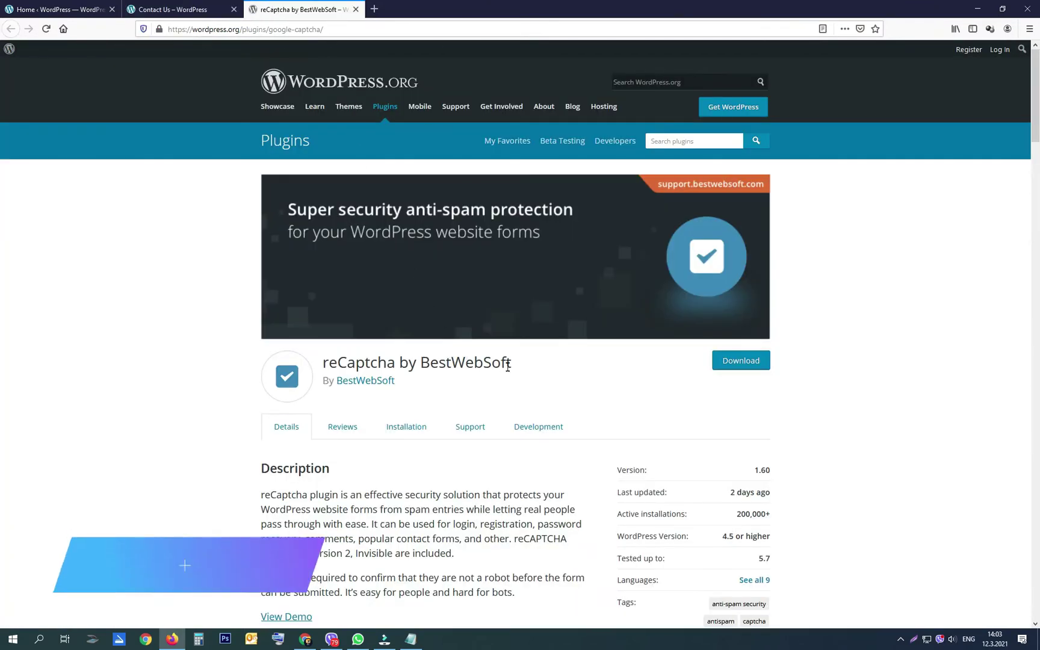
pyautogui.moveTo(512, 364); pyautogui.dragTo(322, 363)
pyautogui.rightClick(355, 369)
pyautogui.click(360, 370)
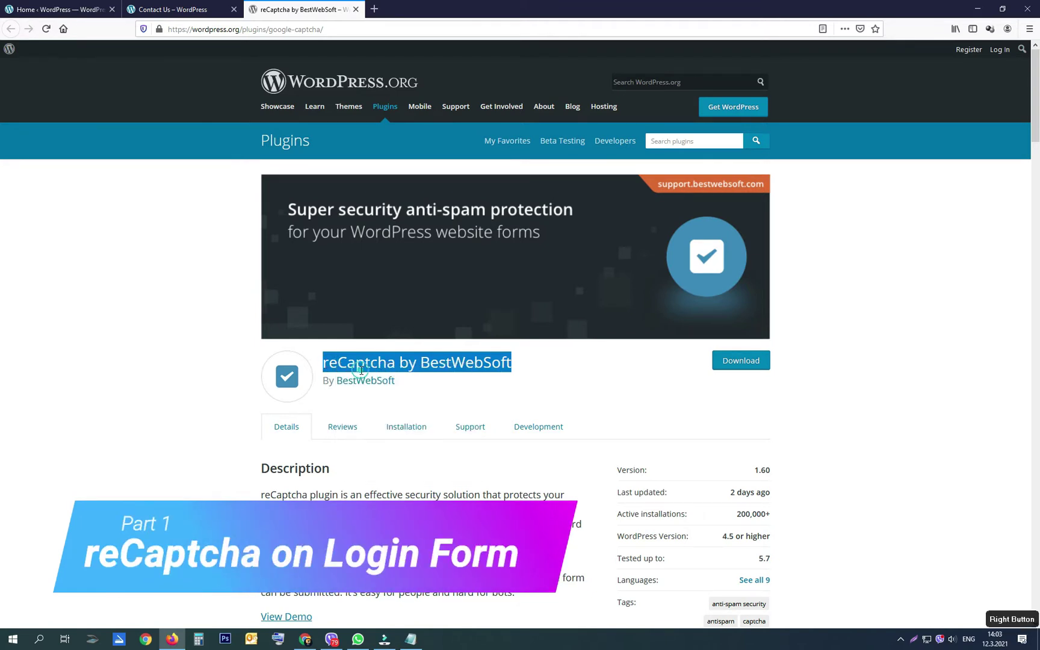
# Step: Search Add New plugins for 'reCaptcha by BestWebSoft', then install and activate it
pyautogui.click(66, 9)
pyautogui.moveTo(32, 285)
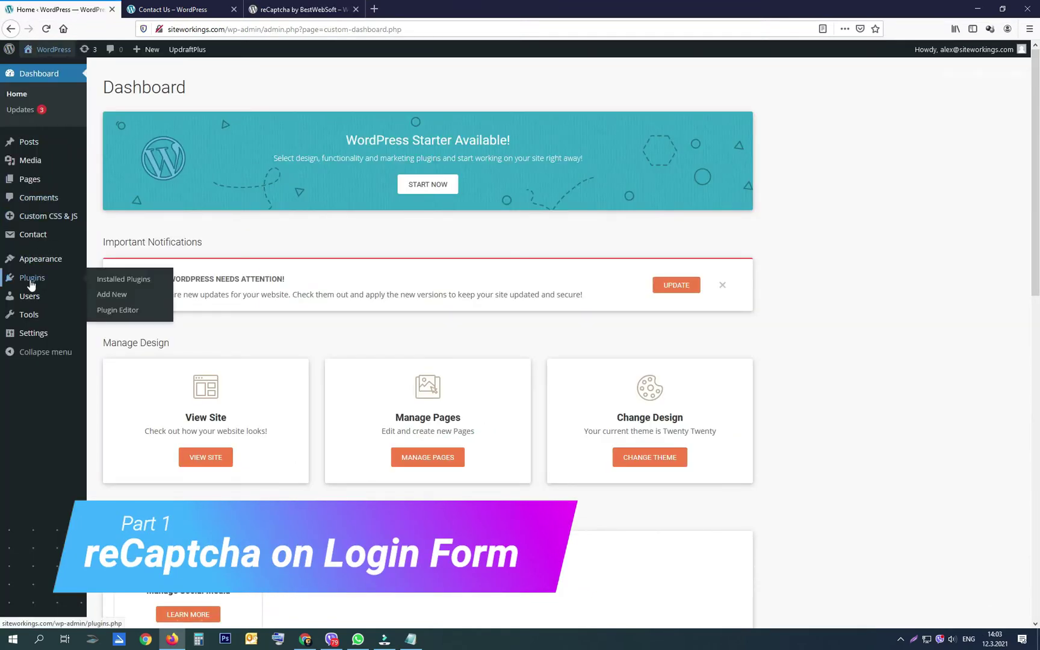
pyautogui.click(114, 296)
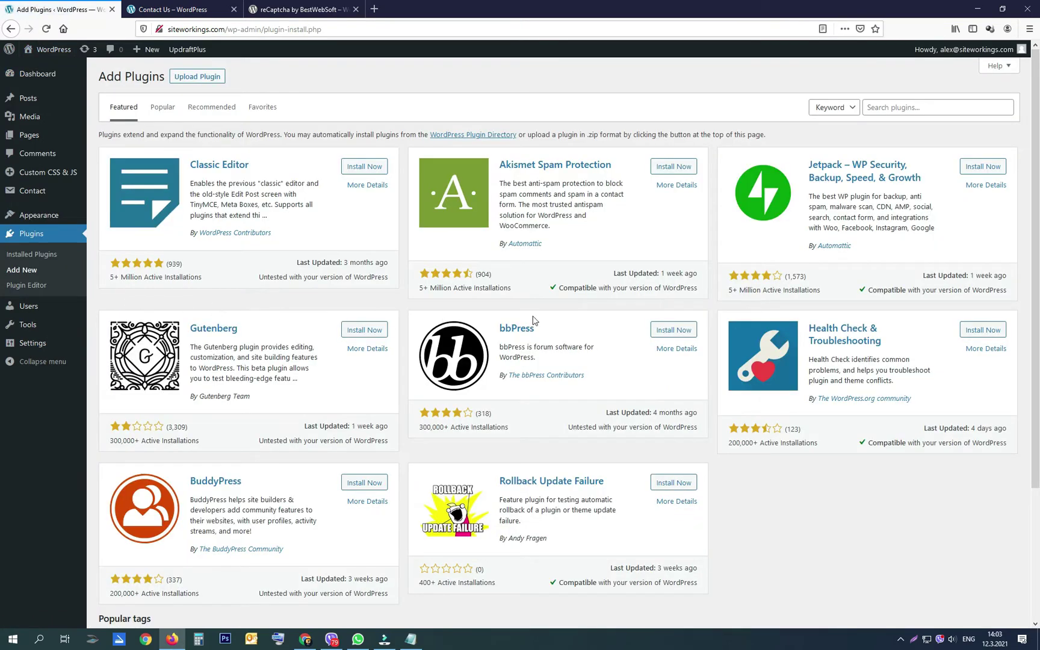
pyautogui.rightClick(885, 108)
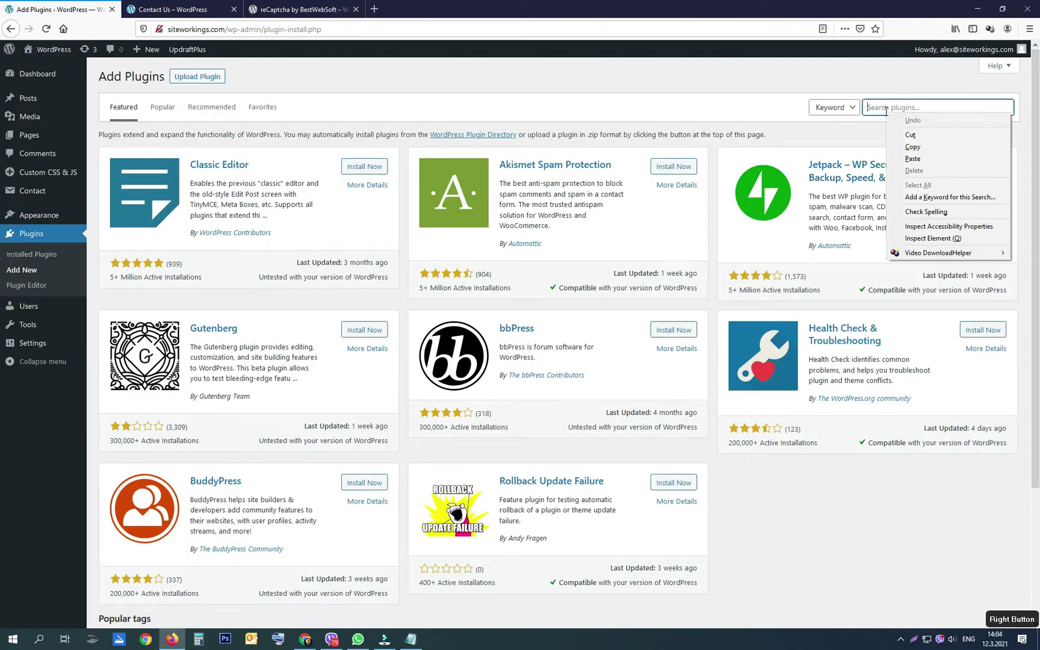
pyautogui.click(911, 156)
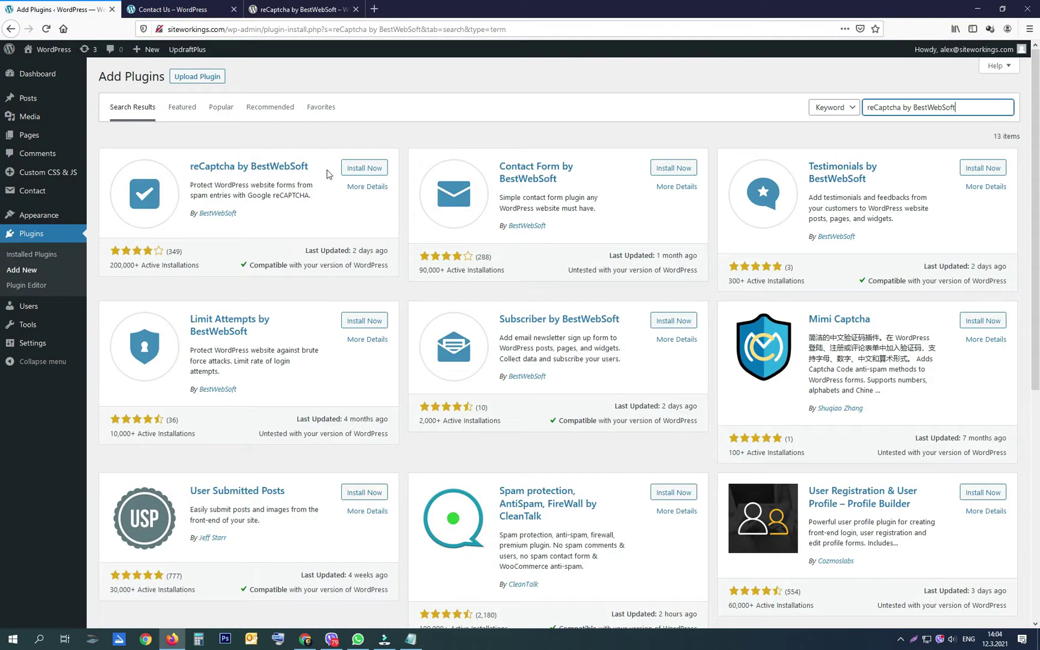
pyautogui.click(354, 170)
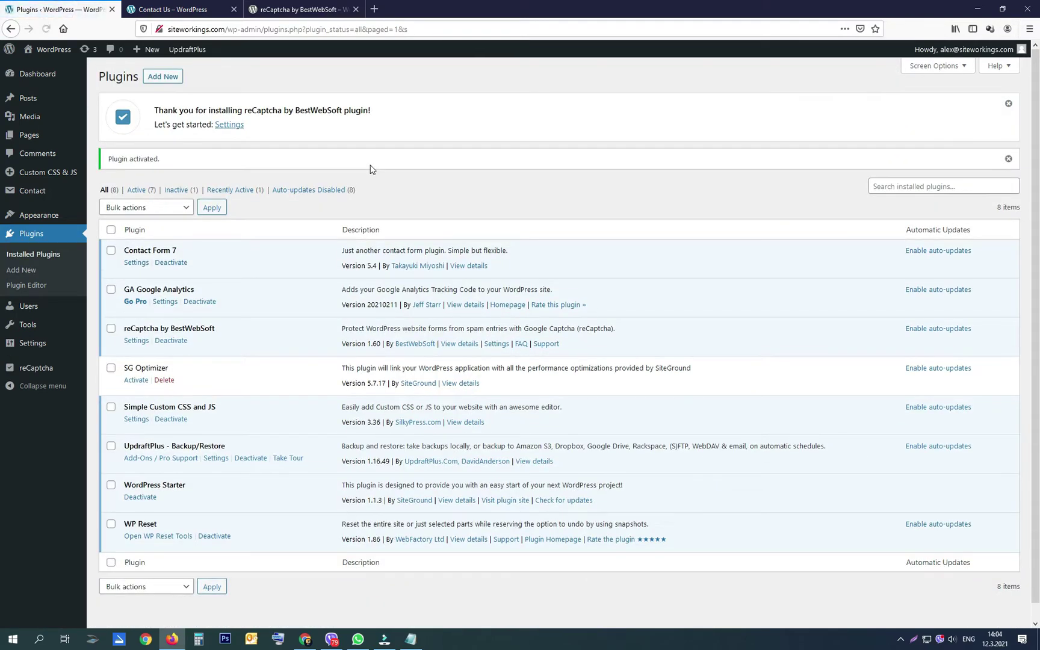
pyautogui.click(142, 344)
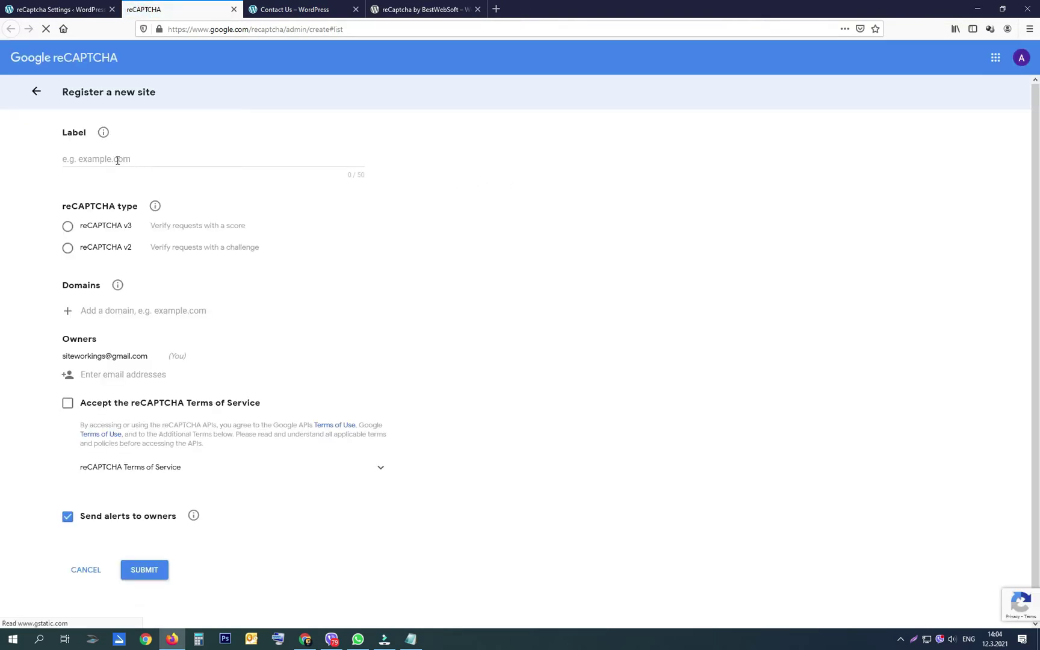
# Step: Label the new reCAPTCHA site 'siteworkings.com' and copy that label text
pyautogui.click(117, 160)
pyautogui.write('sitew')
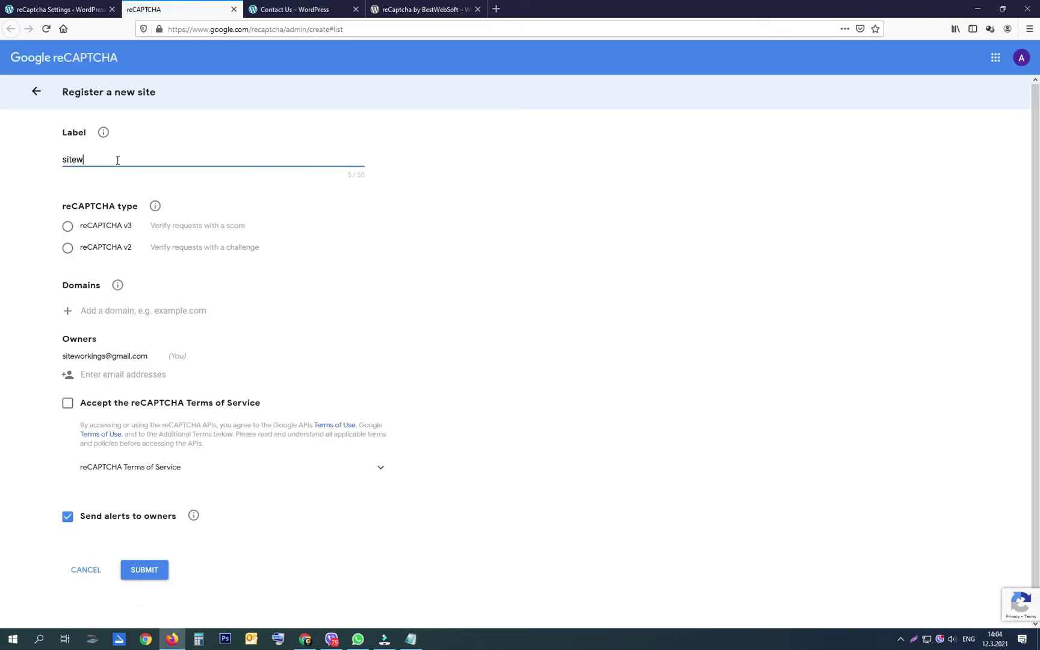
pyautogui.write('orkings.com')
pyautogui.moveTo(138, 160); pyautogui.dragTo(53, 160)
pyautogui.rightClick(88, 160)
pyautogui.click(126, 269)
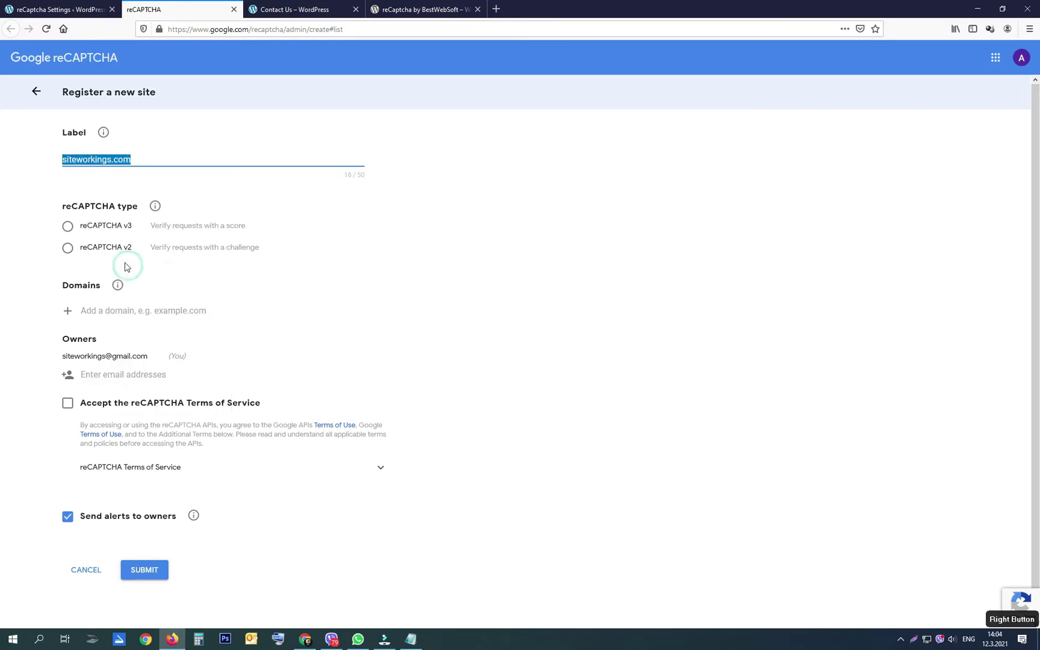
# Step: Choose reCAPTCHA v3, add domain siteworkings.com, accept the Terms, and submit the registration
pyautogui.click(68, 228)
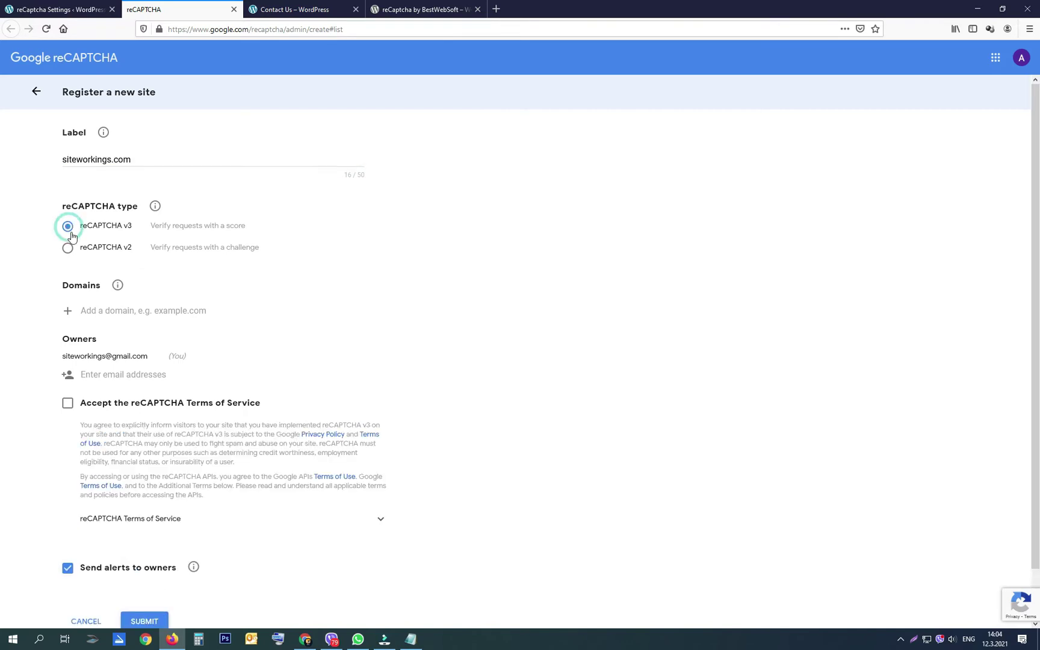
pyautogui.click(99, 311)
pyautogui.rightClick(101, 312)
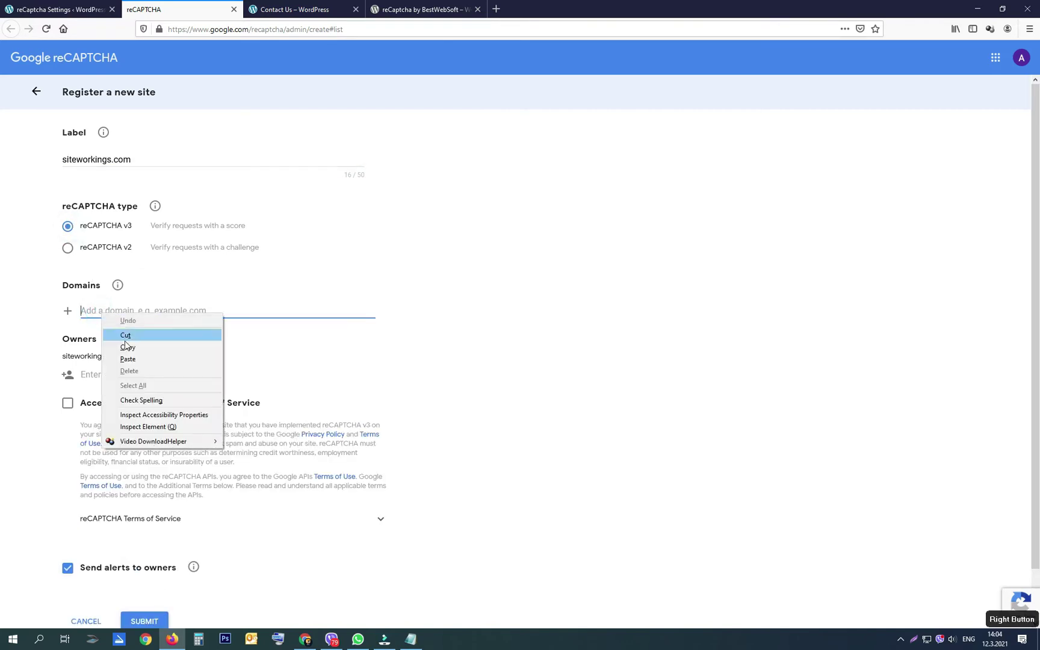
pyautogui.click(134, 360)
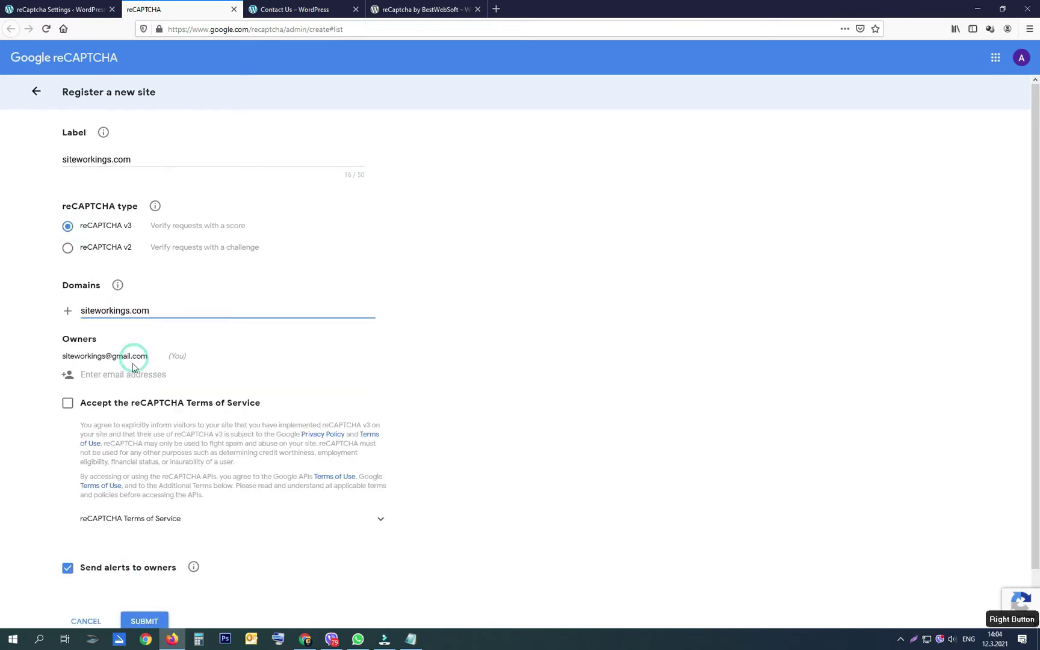
pyautogui.click(66, 406)
pyautogui.scroll(-1, 160, 486)
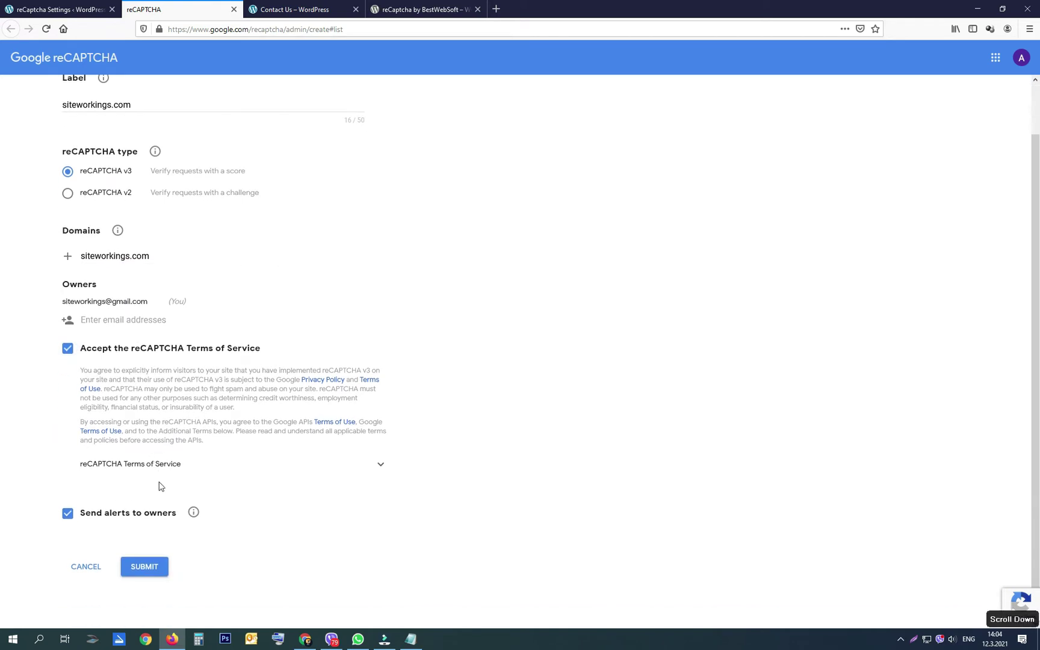
pyautogui.click(145, 567)
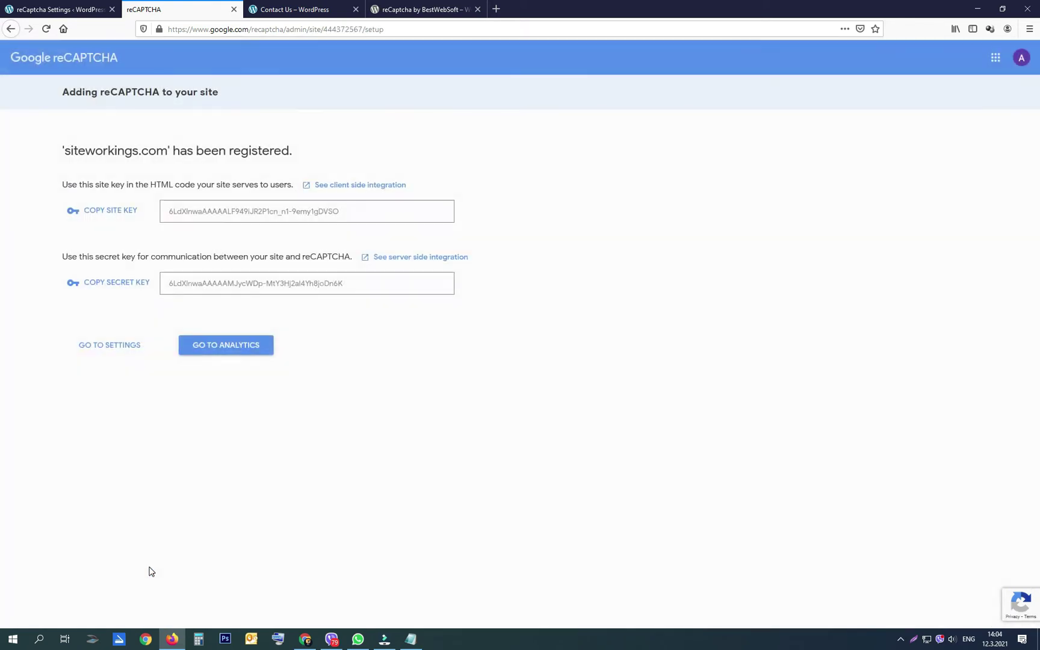
# Step: Paste the Google site key and secret key into the reCaptcha plugin settings
pyautogui.click(60, 15)
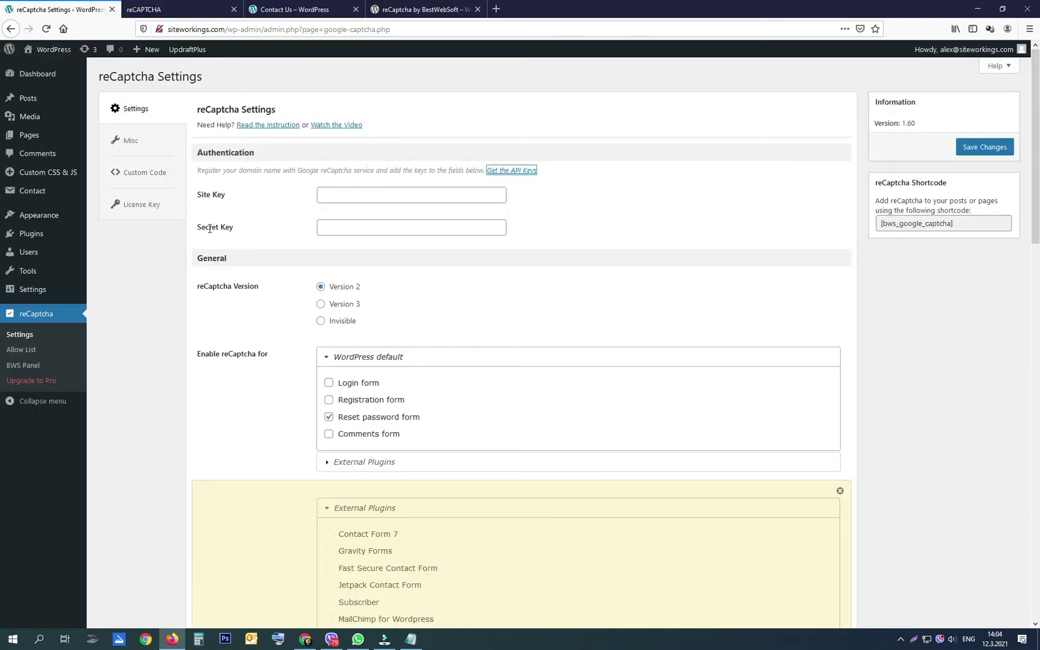
pyautogui.click(164, 10)
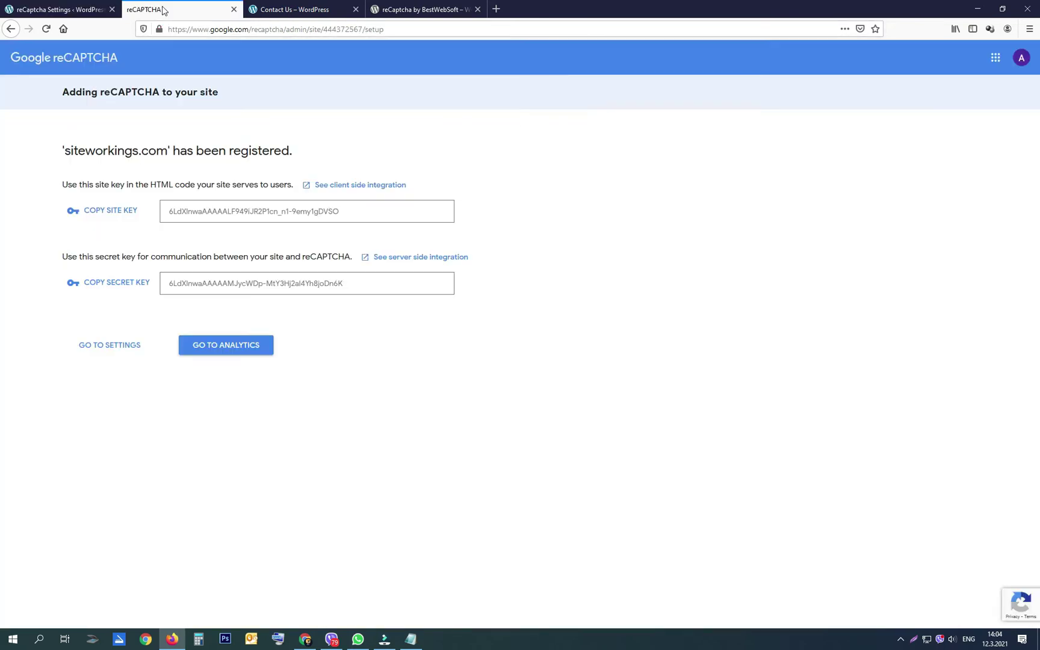
pyautogui.click(129, 212)
pyautogui.click(60, 9)
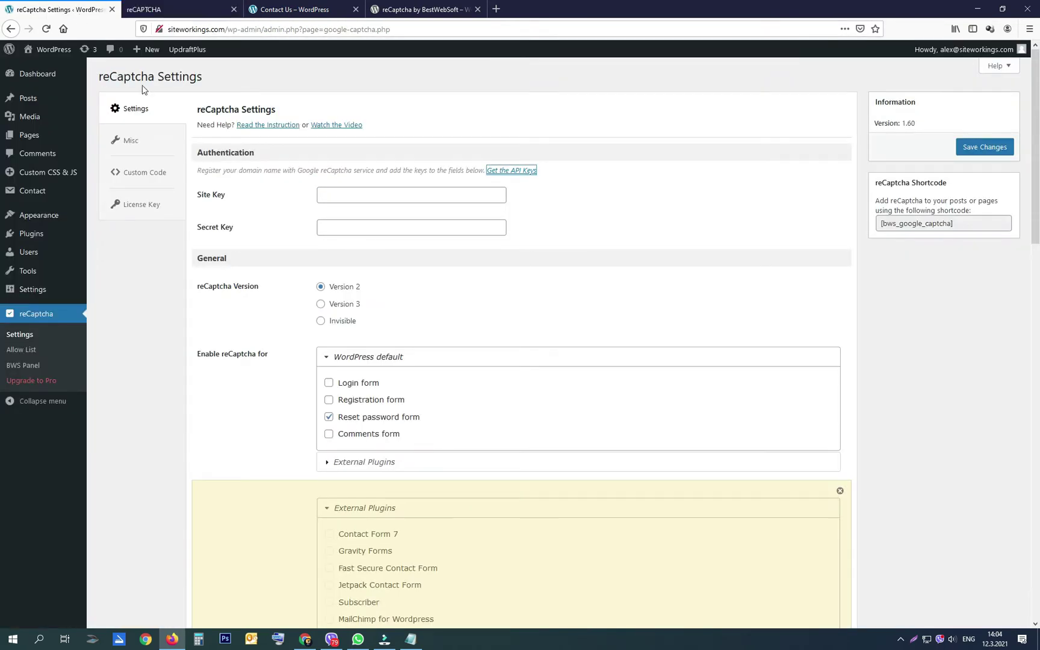
pyautogui.rightClick(332, 193)
pyautogui.click(361, 243)
pyautogui.click(179, 11)
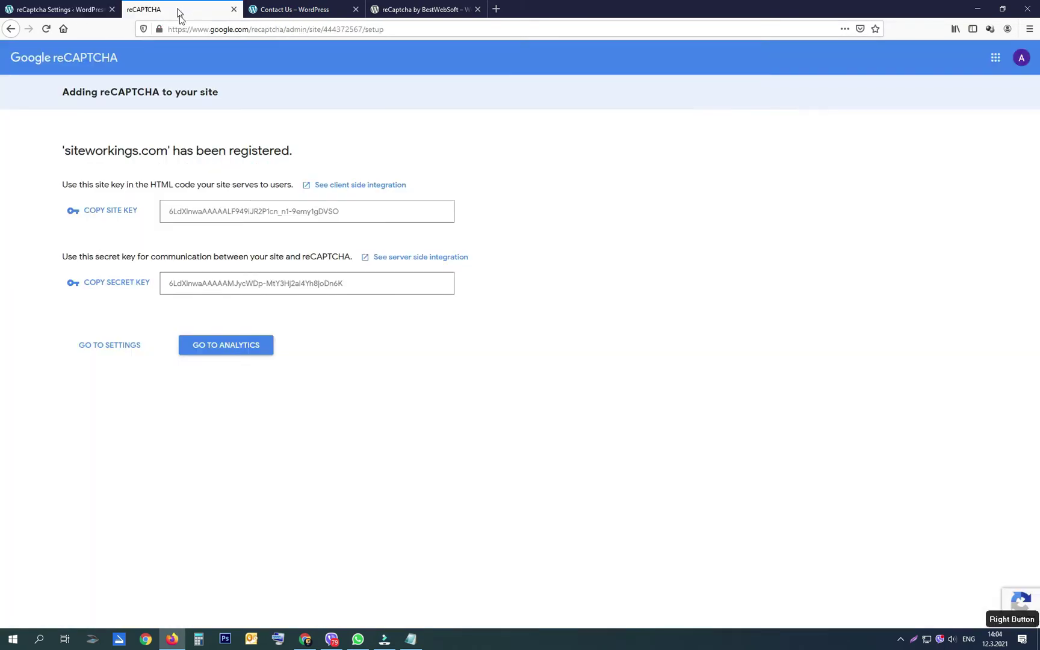
pyautogui.click(115, 284)
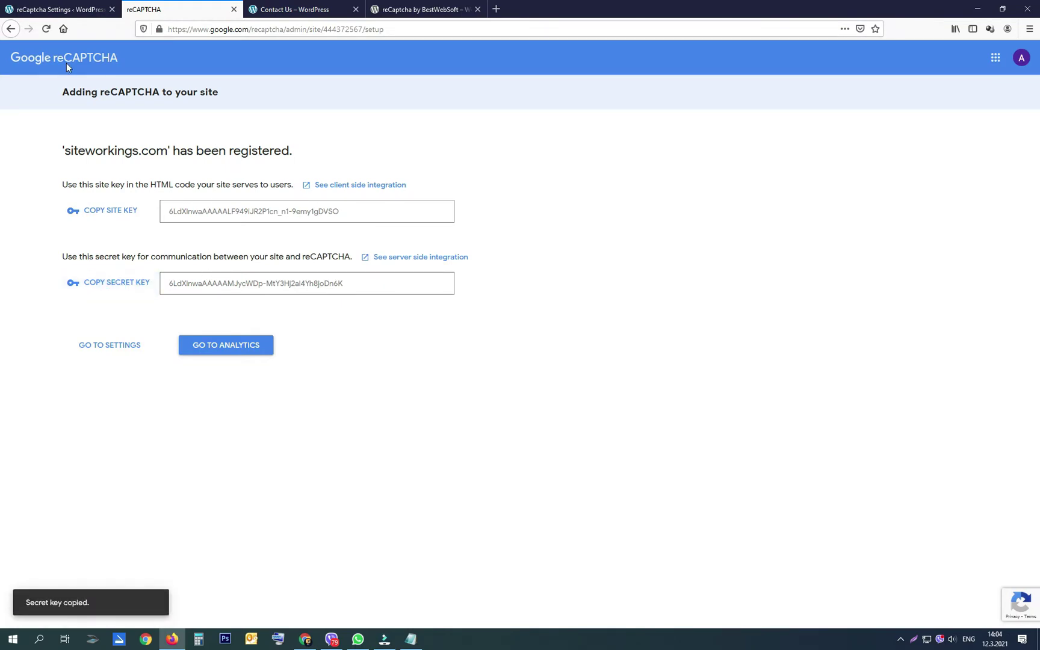
pyautogui.click(60, 10)
pyautogui.rightClick(340, 264)
pyautogui.click(367, 312)
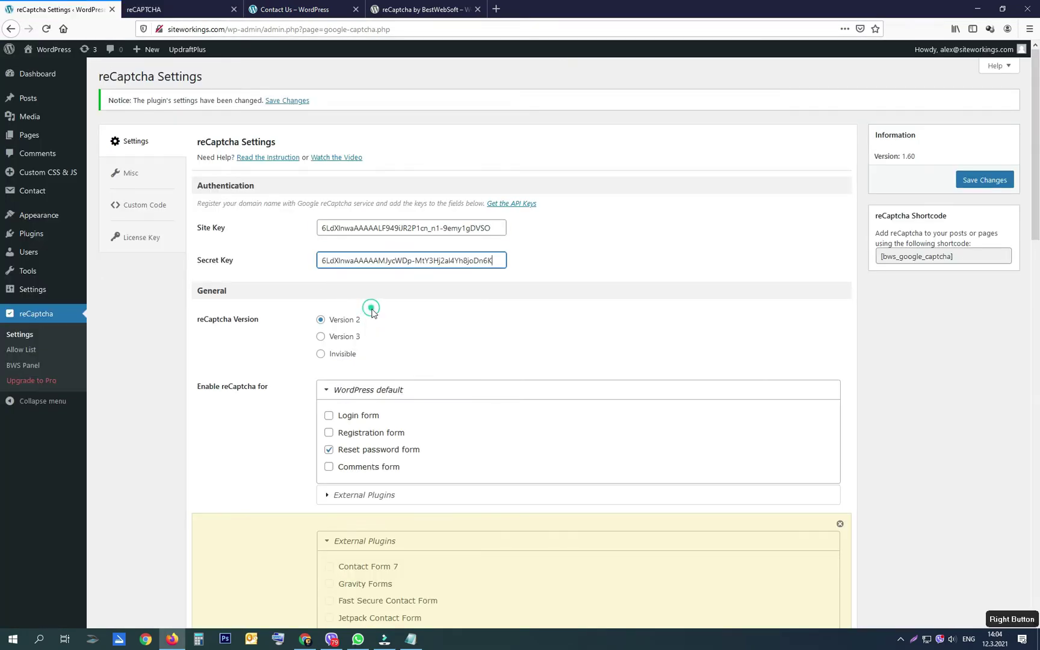
# Step: Select Version 3, enable Login, Registration and Comments forms, and save
pyautogui.click(321, 337)
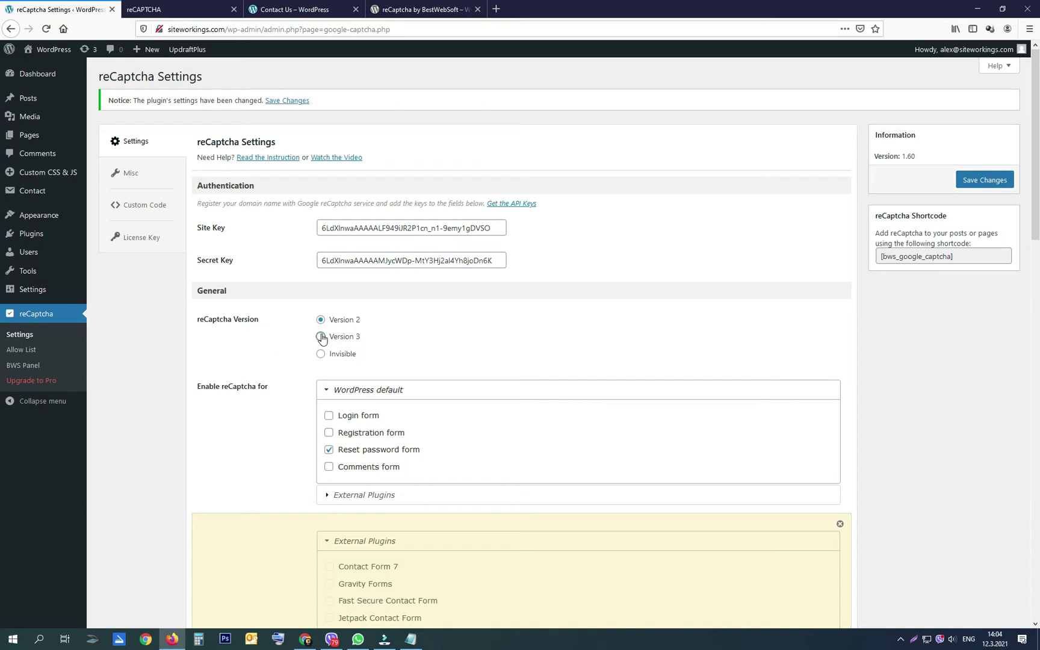
pyautogui.click(329, 415)
pyautogui.click(328, 433)
pyautogui.click(328, 467)
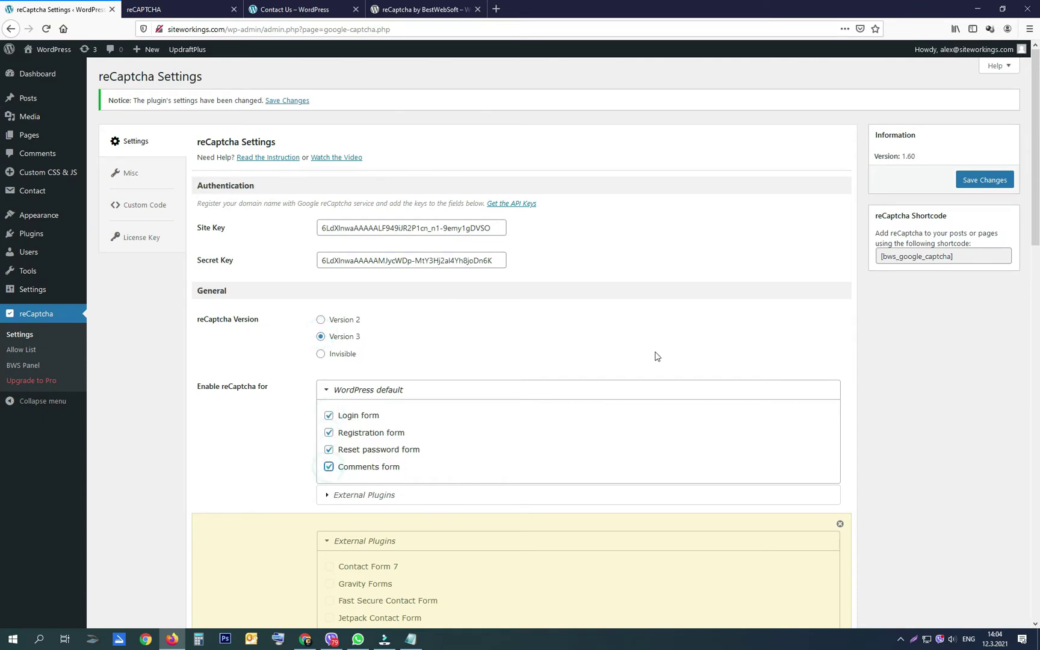
pyautogui.click(985, 181)
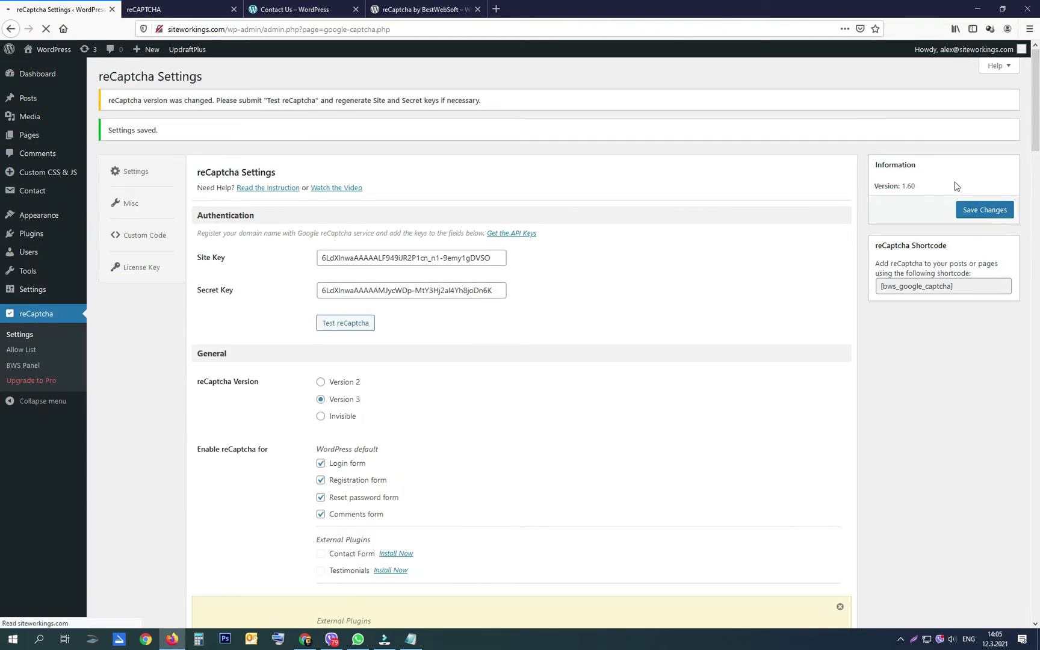
# Step: Log out of the WordPress admin and log back in with the saved login
pyautogui.moveTo(964, 49)
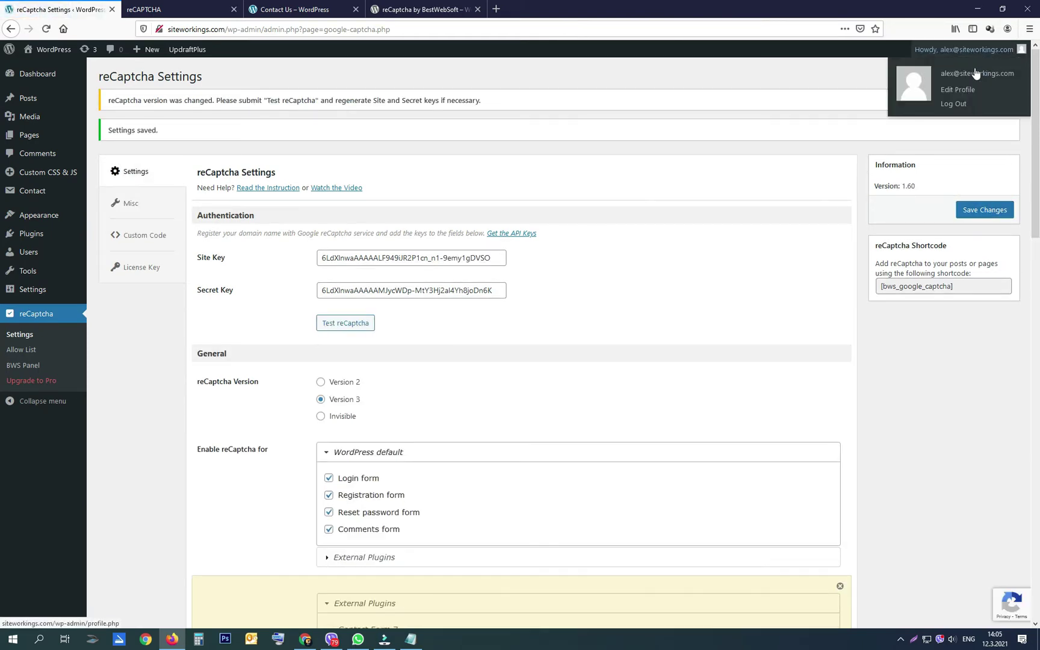
pyautogui.click(959, 107)
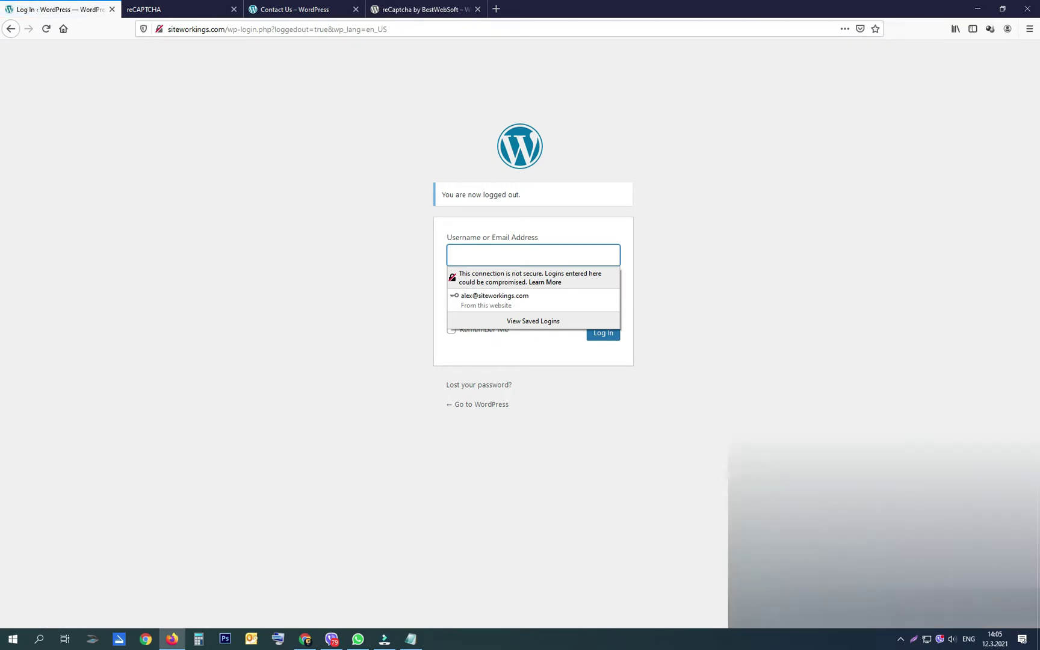
pyautogui.click(498, 299)
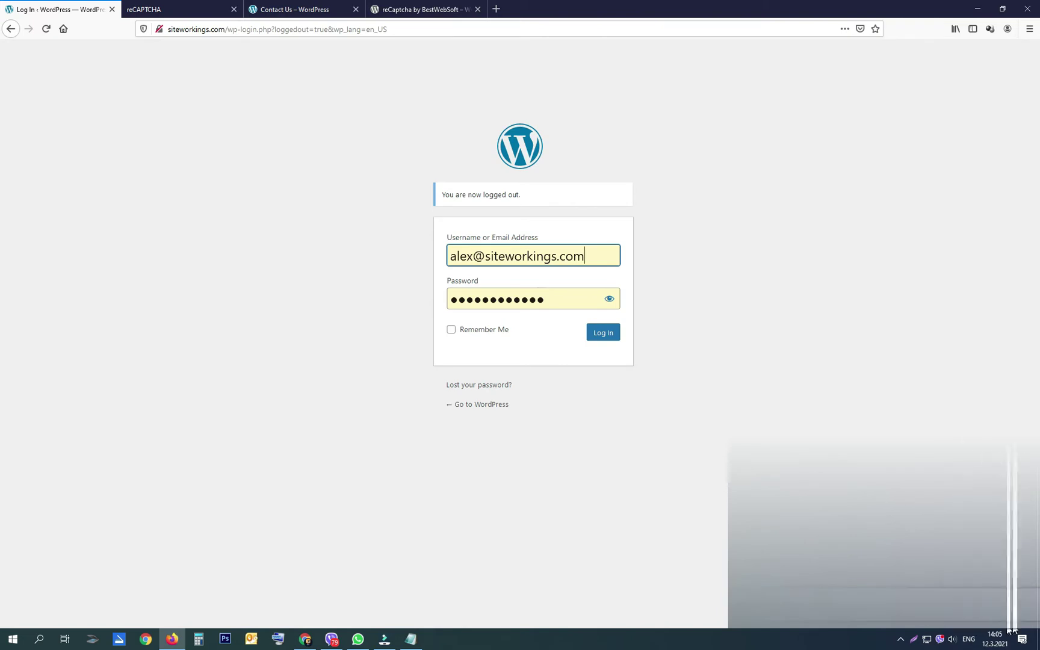
pyautogui.click(608, 338)
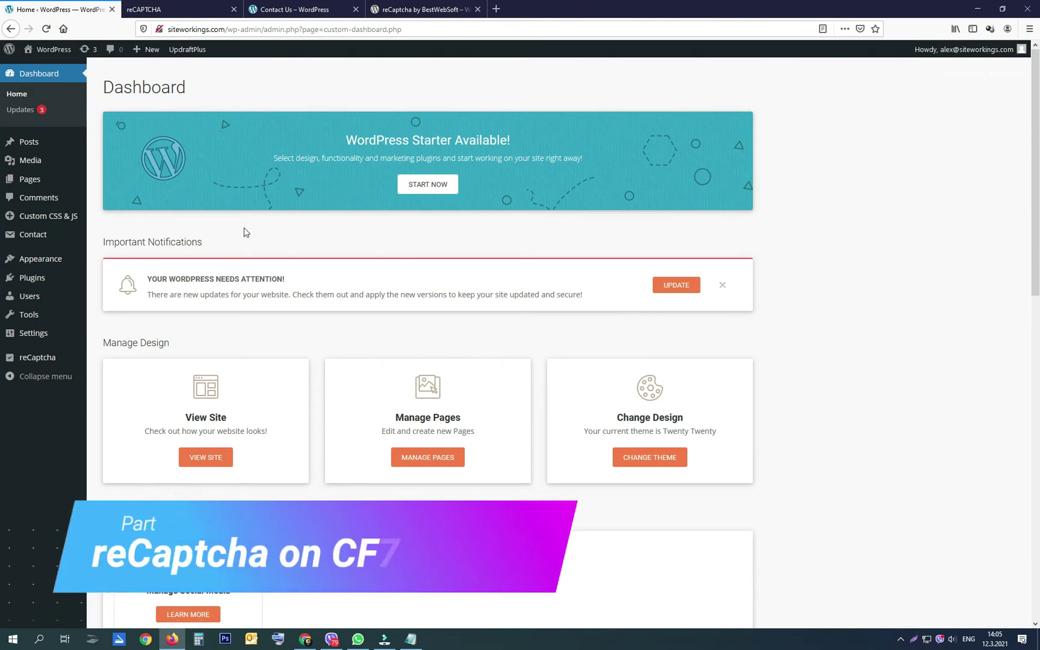
# Step: Check the Contact Us page form, then return to the admin Dashboard
pyautogui.click(286, 11)
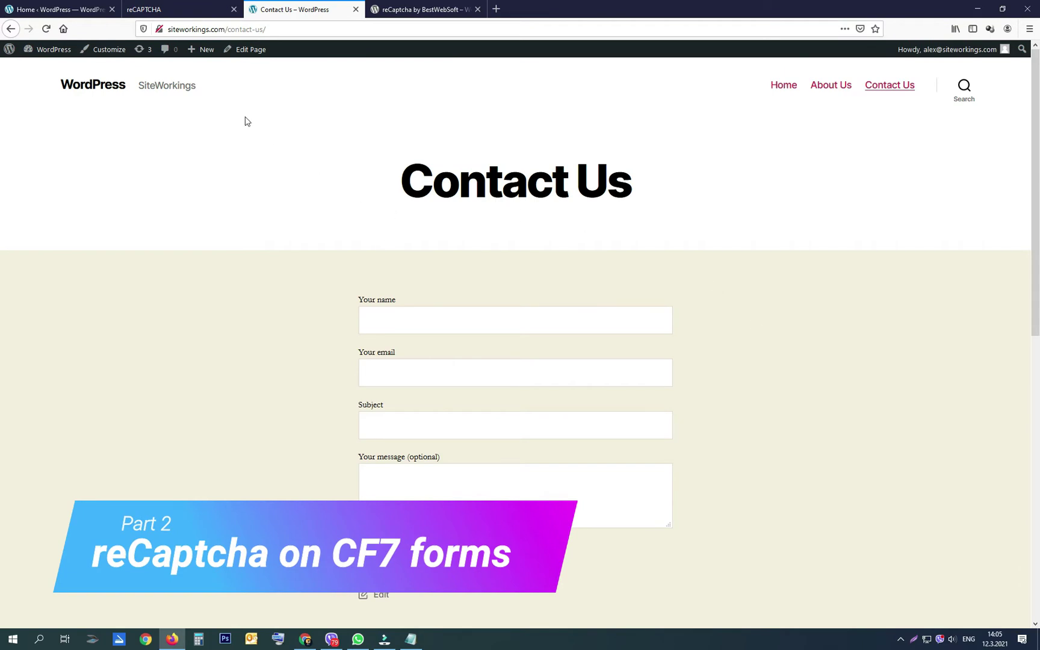
pyautogui.click(66, 6)
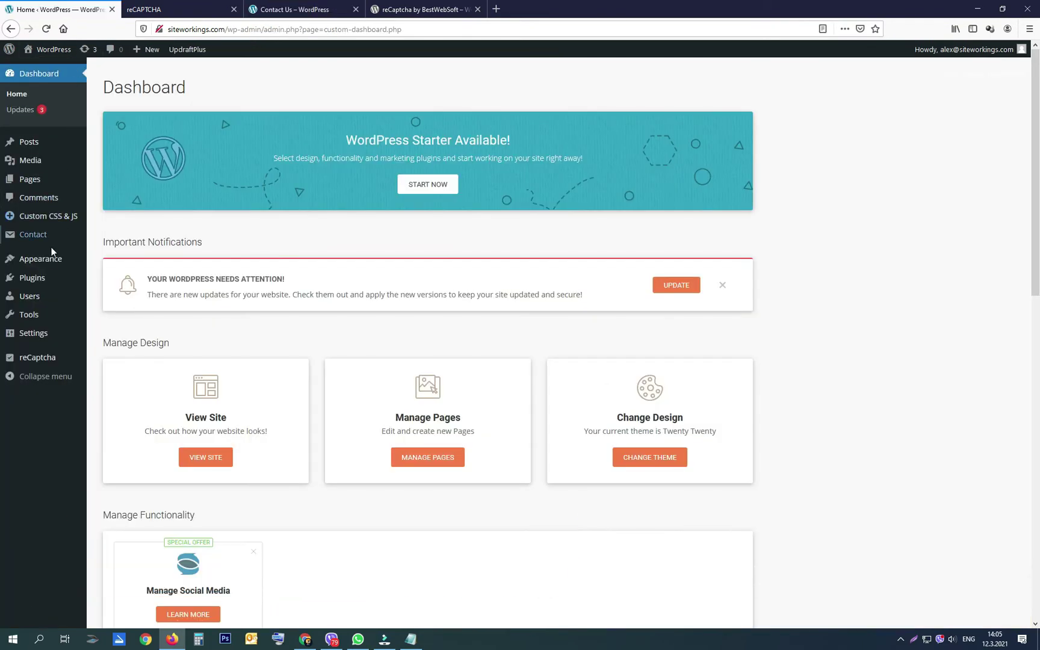
pyautogui.moveTo(34, 236)
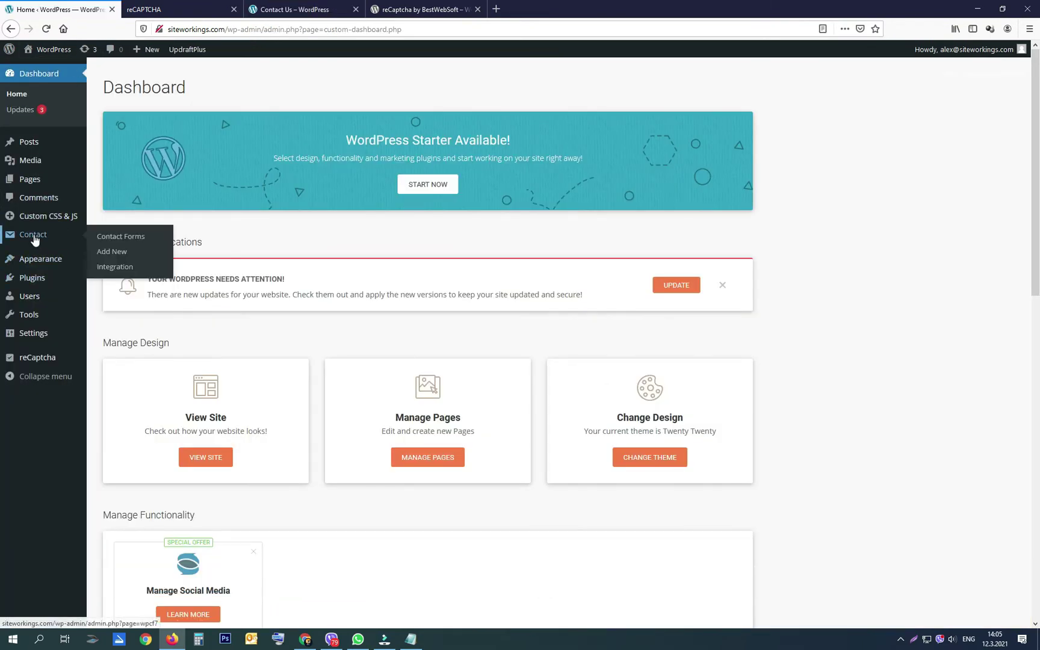
# Step: Start Contact Form 7's reCAPTCHA integration setup and paste in the site key
pyautogui.click(116, 267)
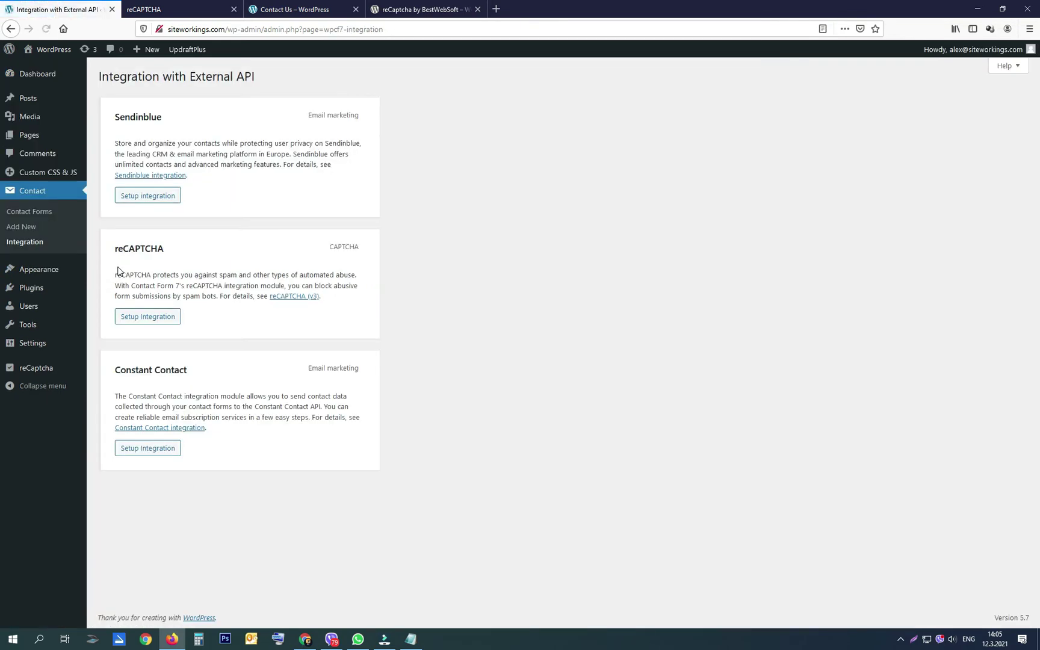
pyautogui.click(157, 317)
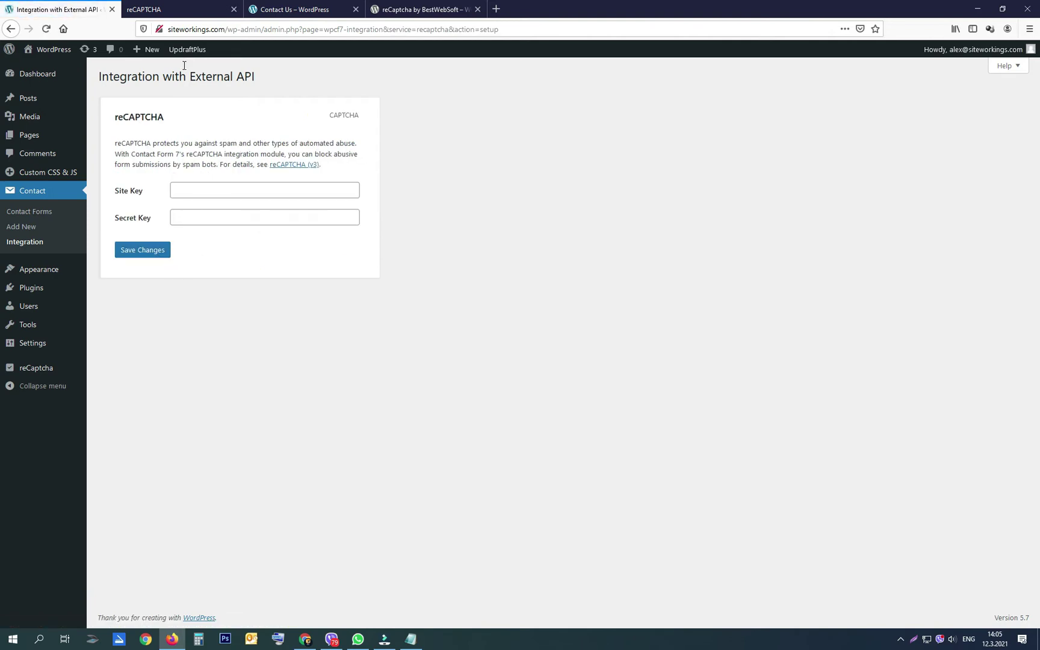
pyautogui.click(178, 10)
pyautogui.click(105, 214)
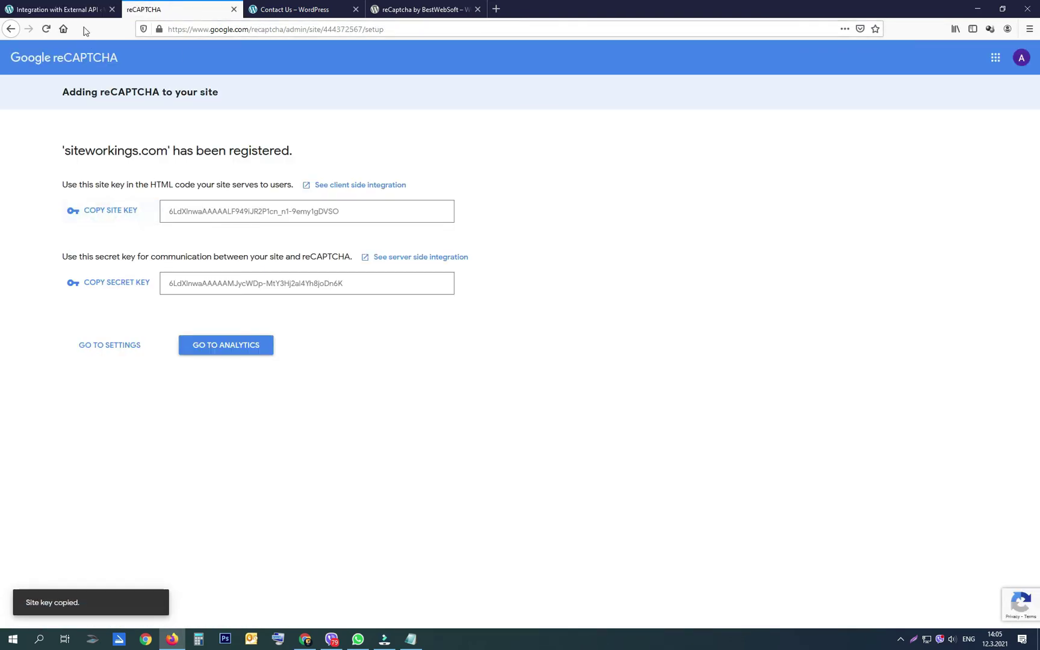
pyautogui.click(57, 9)
pyautogui.rightClick(192, 187)
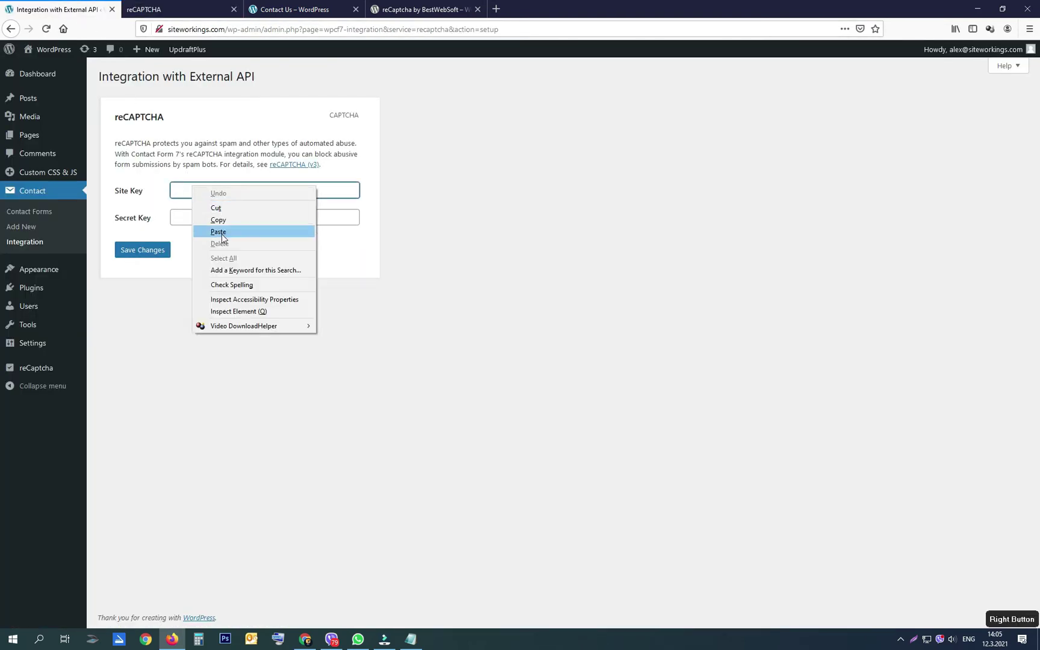
pyautogui.click(224, 231)
# Step: Paste the secret key into the integration and save the reCAPTCHA keys
pyautogui.click(178, 10)
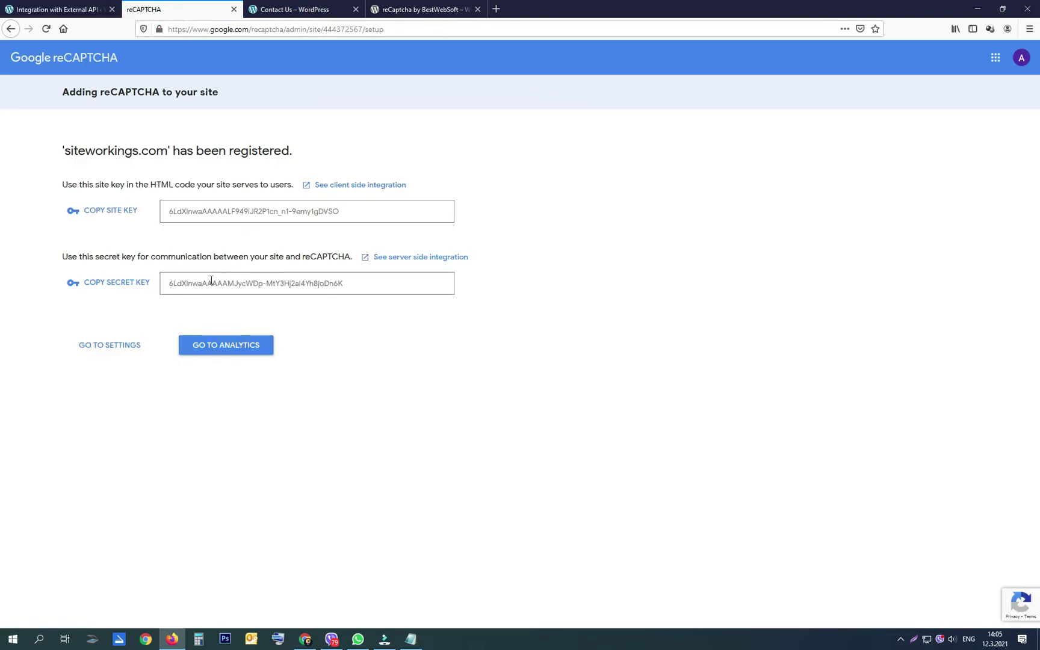
pyautogui.click(132, 284)
pyautogui.click(57, 9)
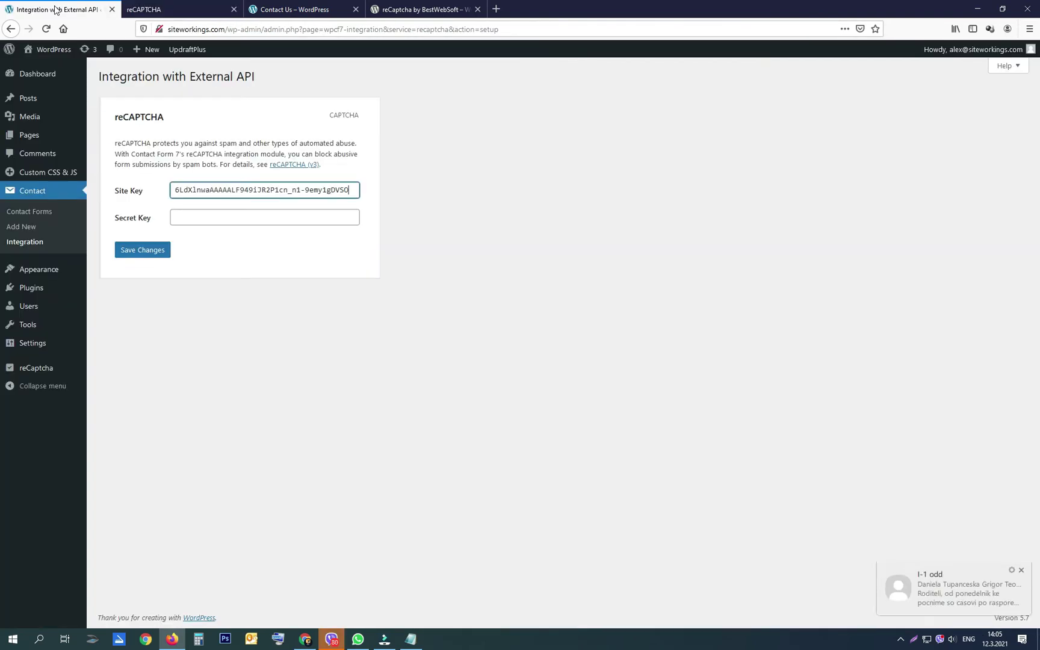
pyautogui.rightClick(185, 216)
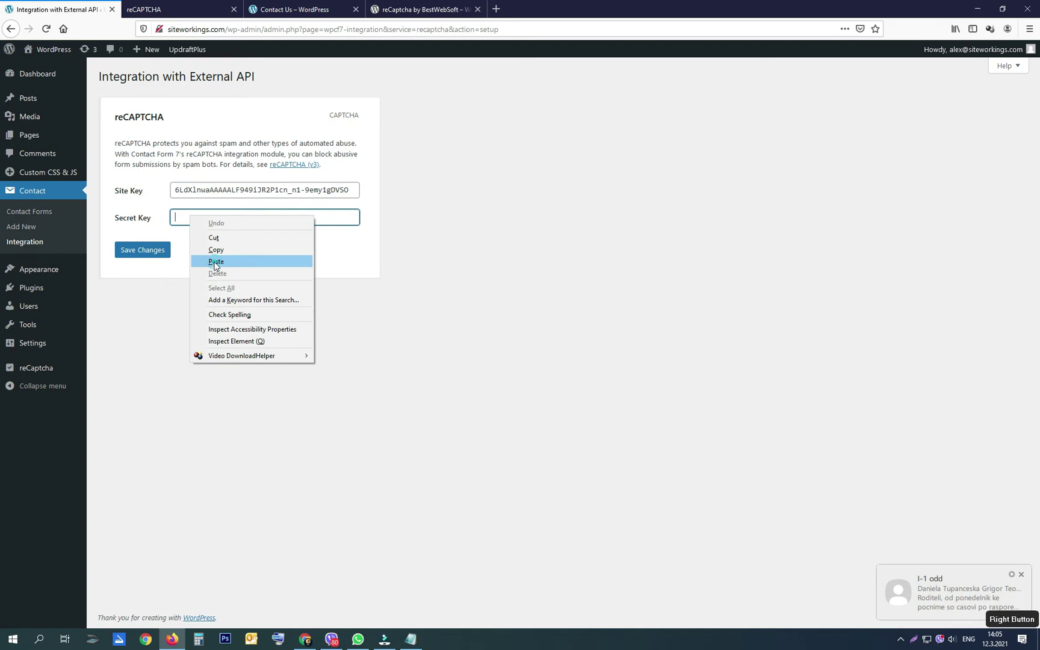
pyautogui.click(208, 261)
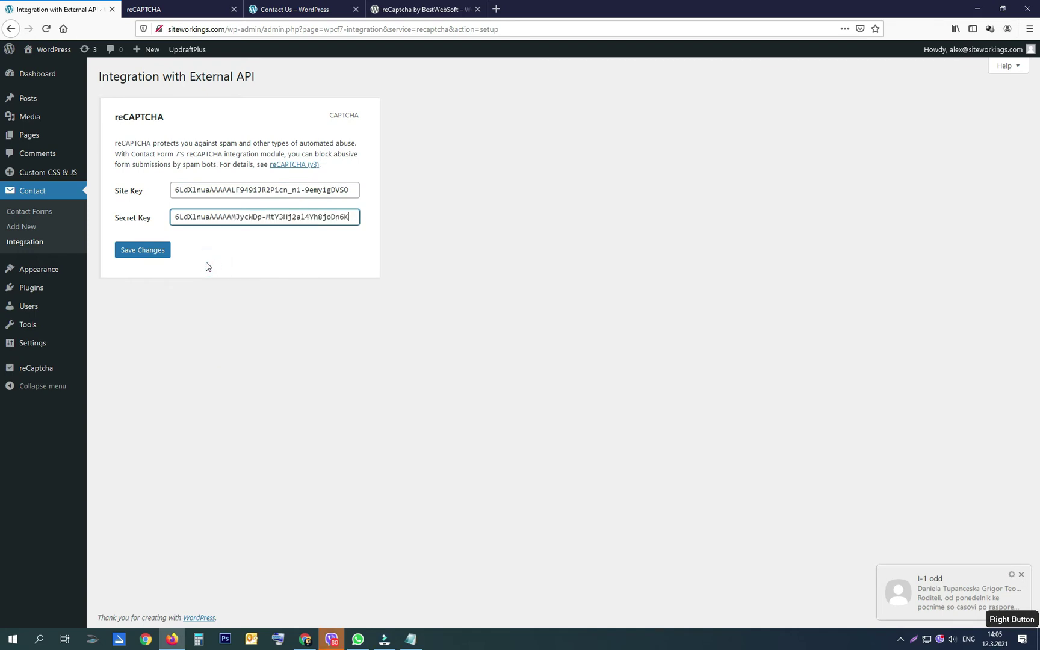
pyautogui.click(140, 253)
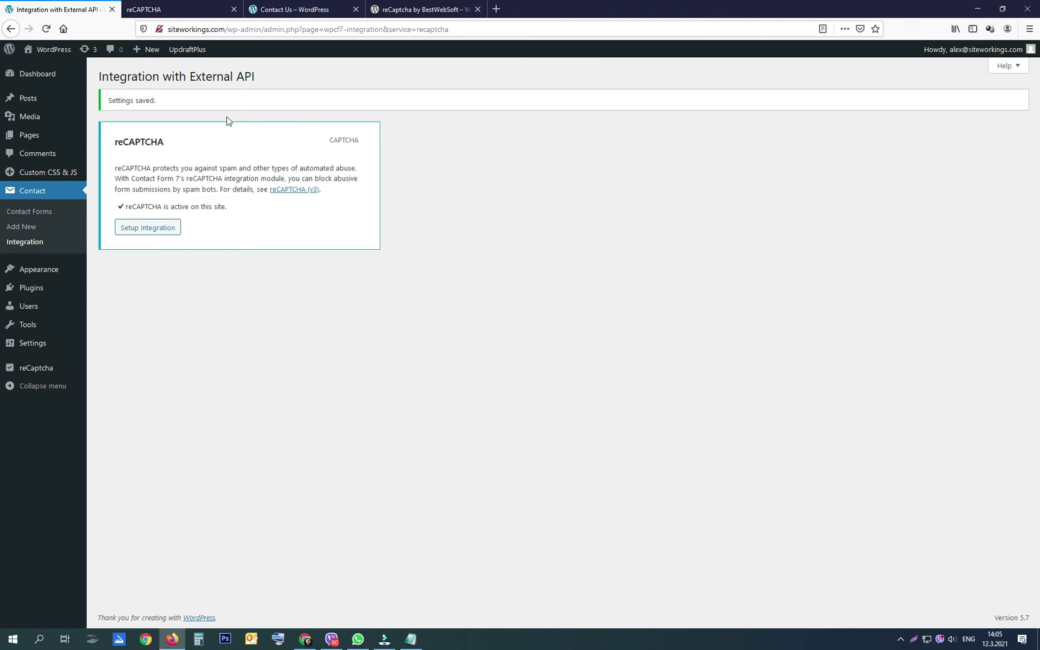
# Step: Reload the Contact Us page so reCAPTCHA loads on the form
pyautogui.click(270, 10)
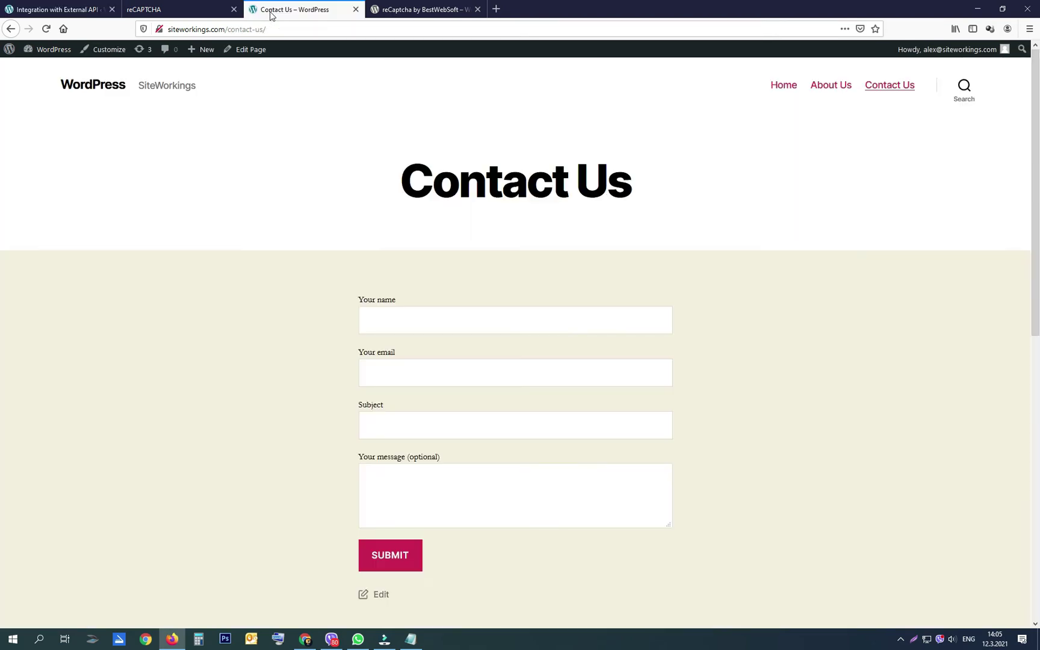
pyautogui.click(46, 29)
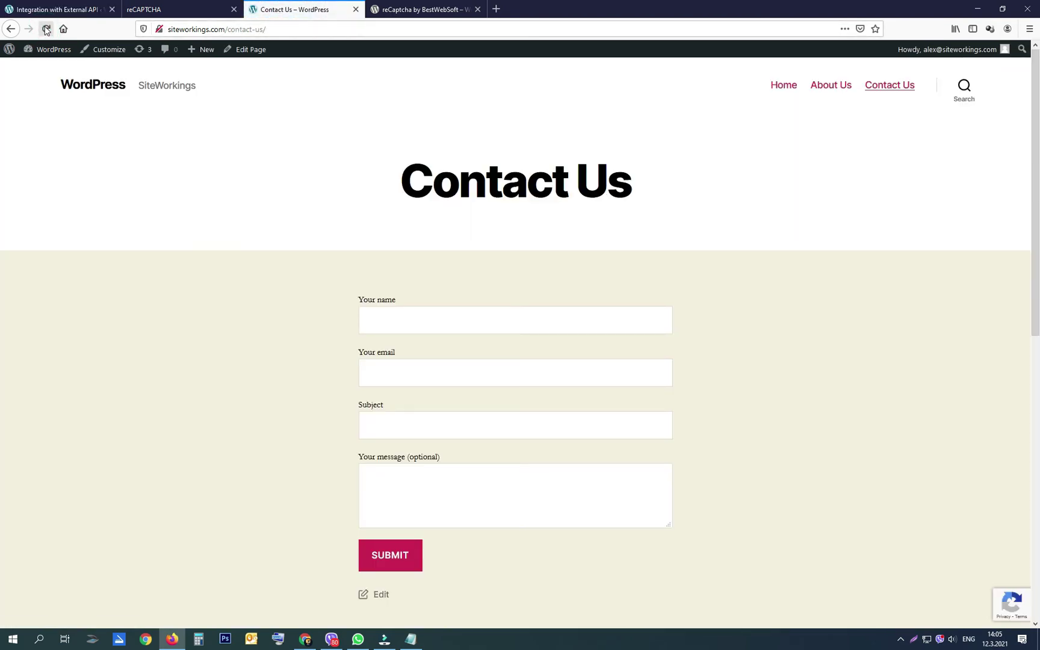
pyautogui.moveTo(1002, 609)
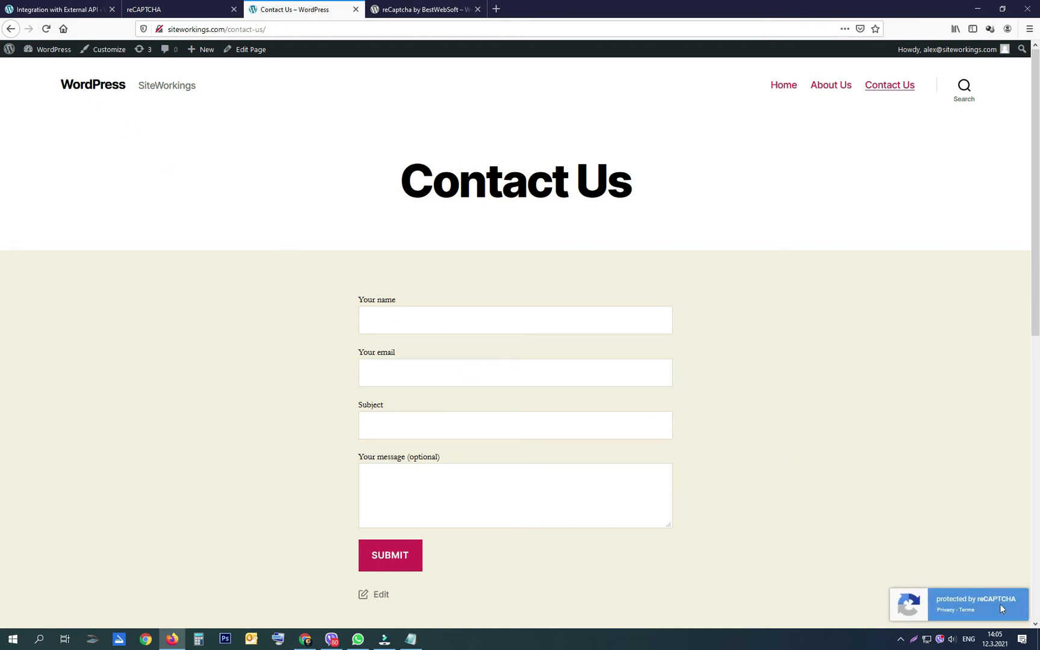
# Step: Fill the Contact Us form with the sender's email, subject TEST and message 'TE', and submit
pyautogui.click(394, 320)
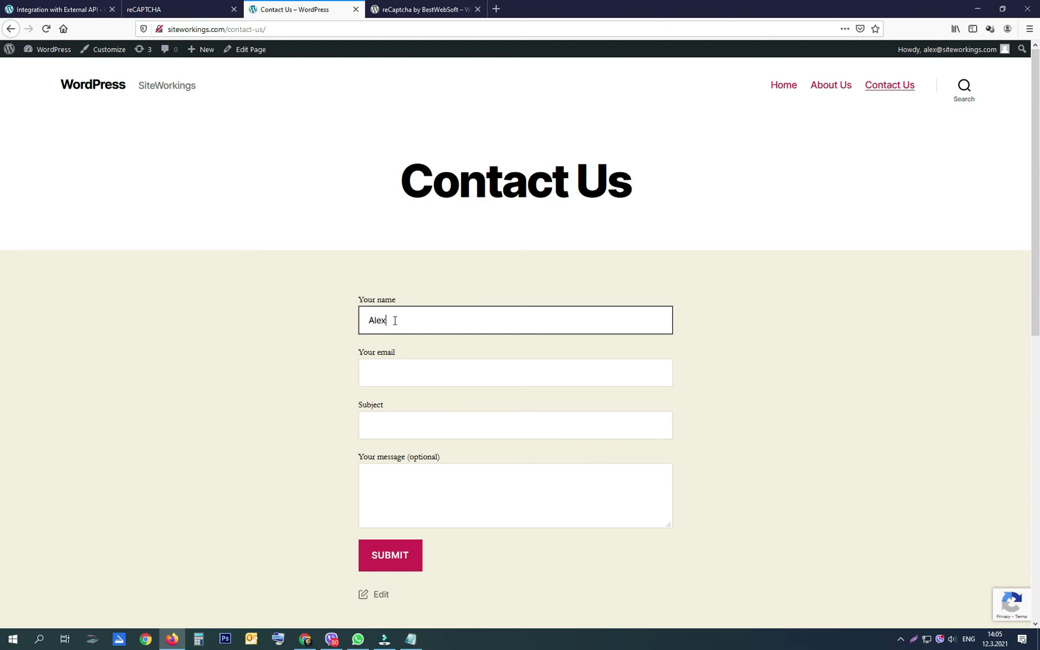
pyautogui.press('Tab')
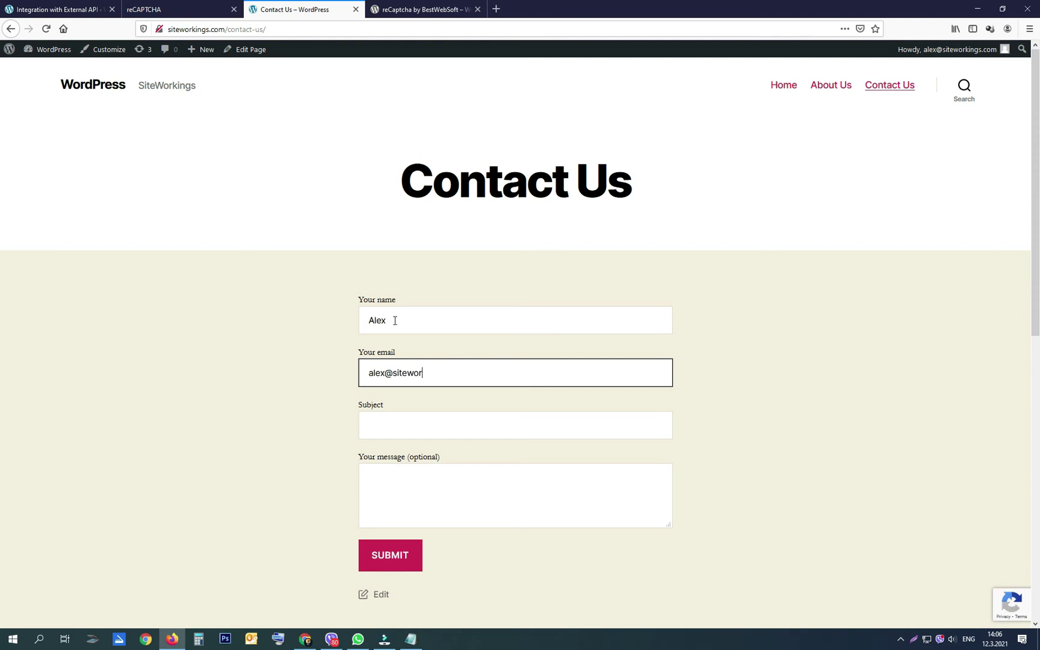
pyautogui.press('Tab')
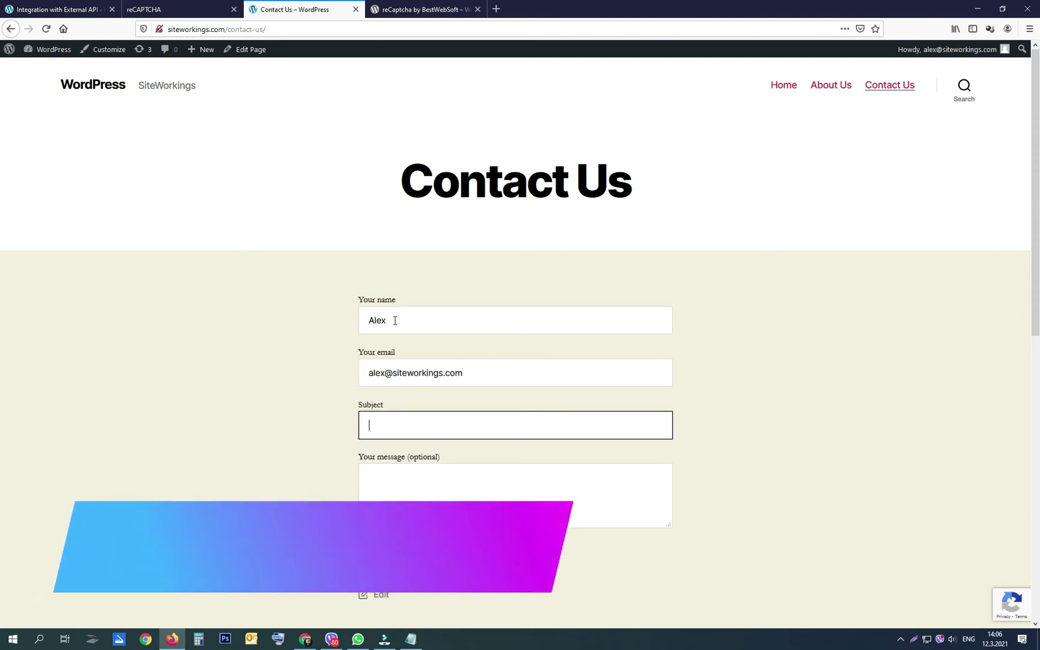
pyautogui.write('TEST')
pyautogui.press('Tab')
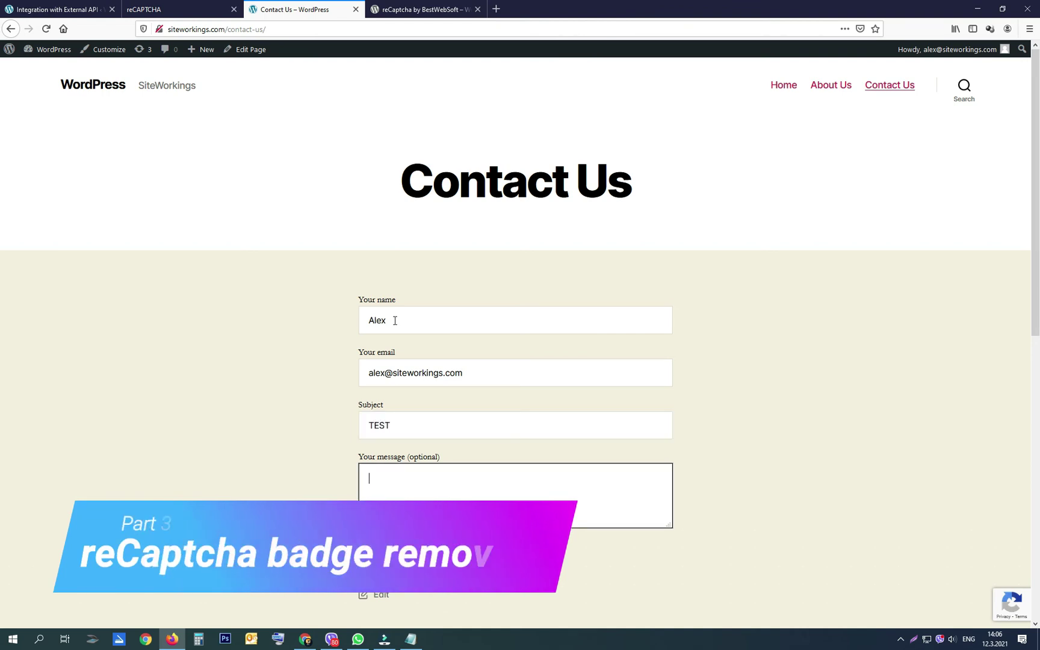
pyautogui.write('TEST')
pyautogui.press('Tab')
pyautogui.press('Return')
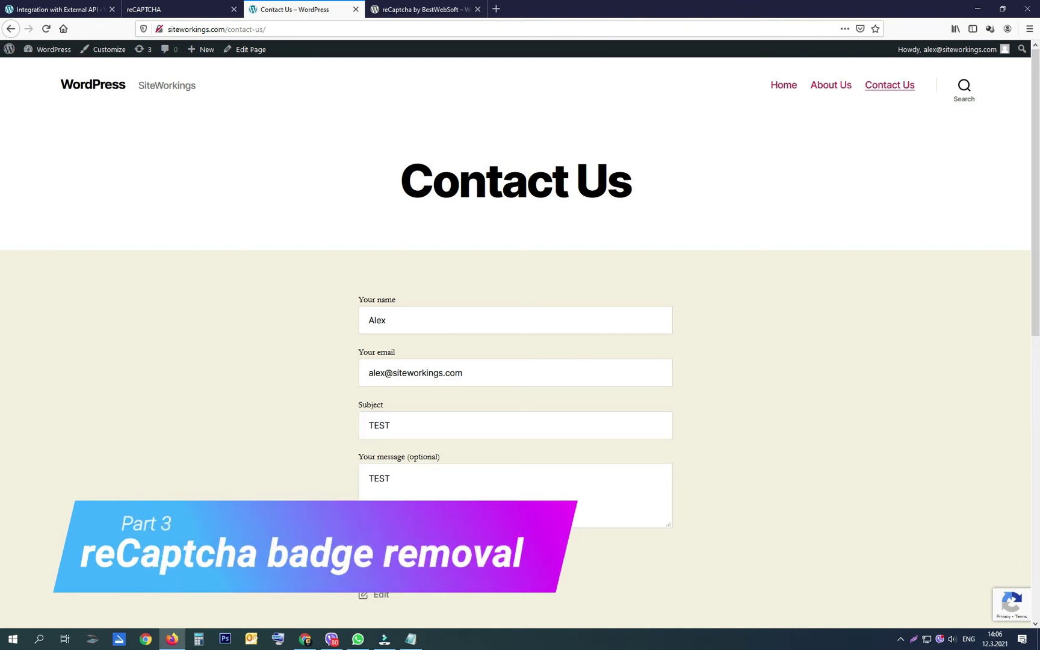
pyautogui.scroll(-1, 515, 337)
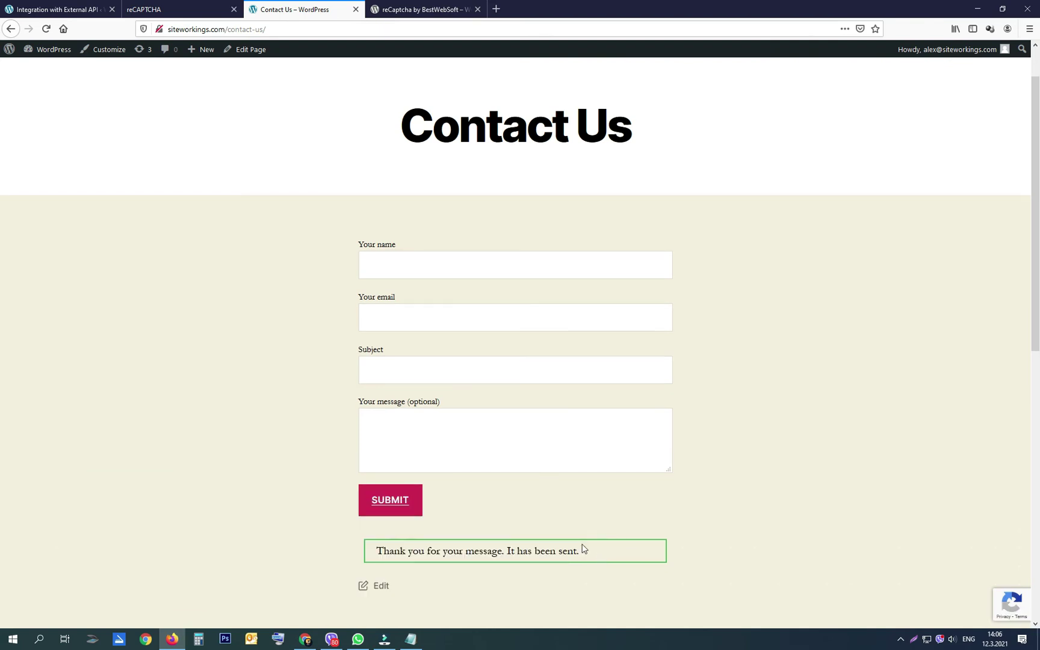
pyautogui.click(58, 11)
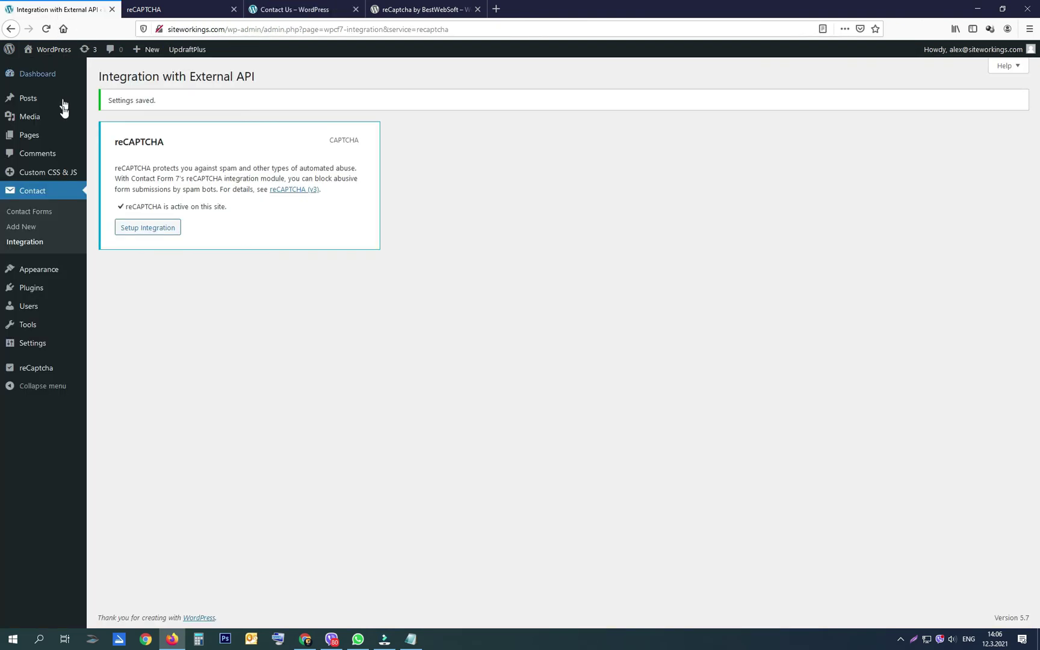
# Step: Open Appearance > Customize > Additional CSS in WordPress
pyautogui.moveTo(47, 281)
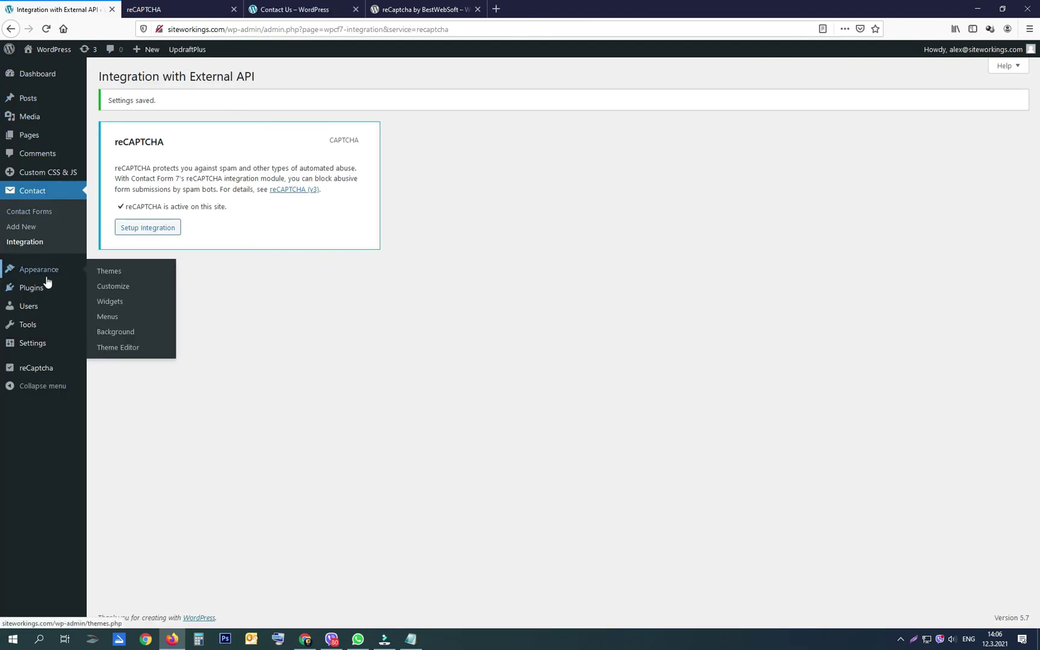
pyautogui.click(108, 292)
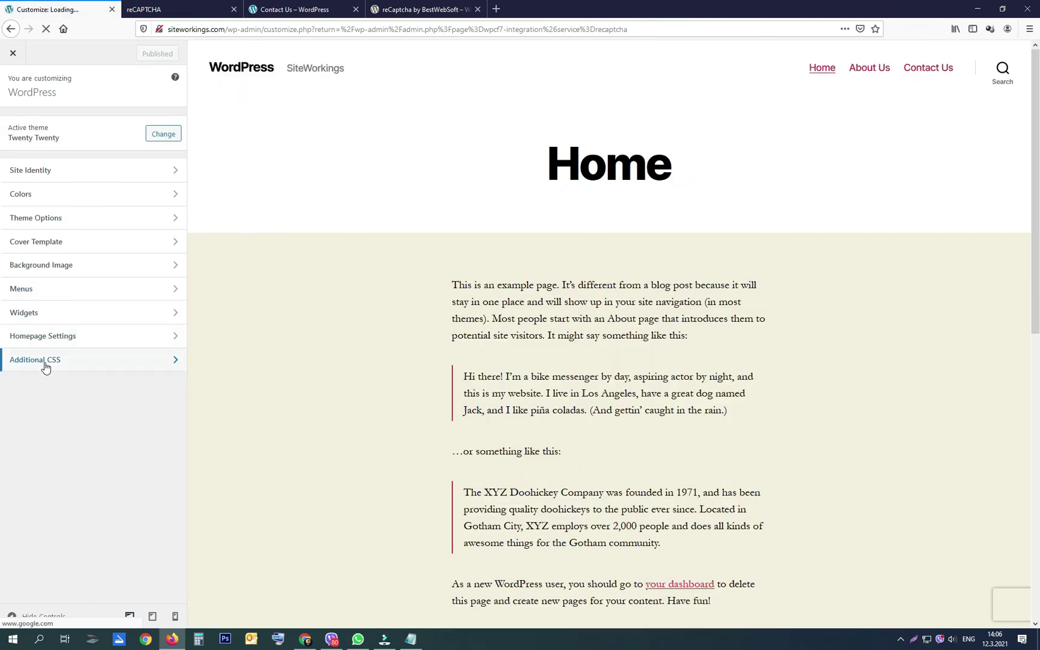
pyautogui.click(45, 364)
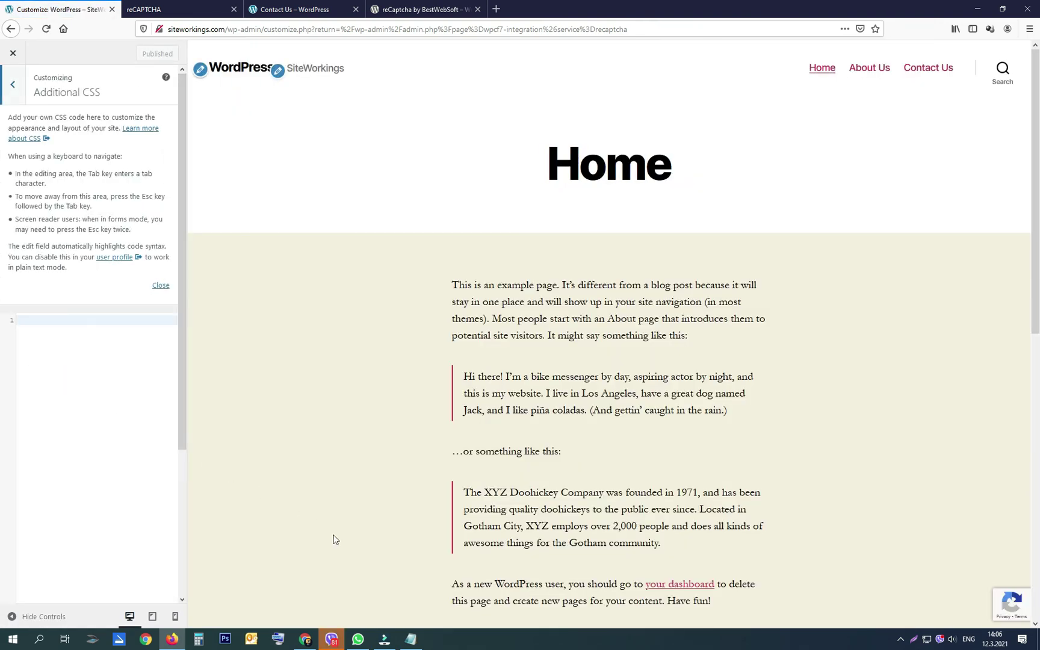
# Step: Copy the .grecaptcha-badge hiding CSS from Notepad for the Customizer editor
pyautogui.click(411, 639)
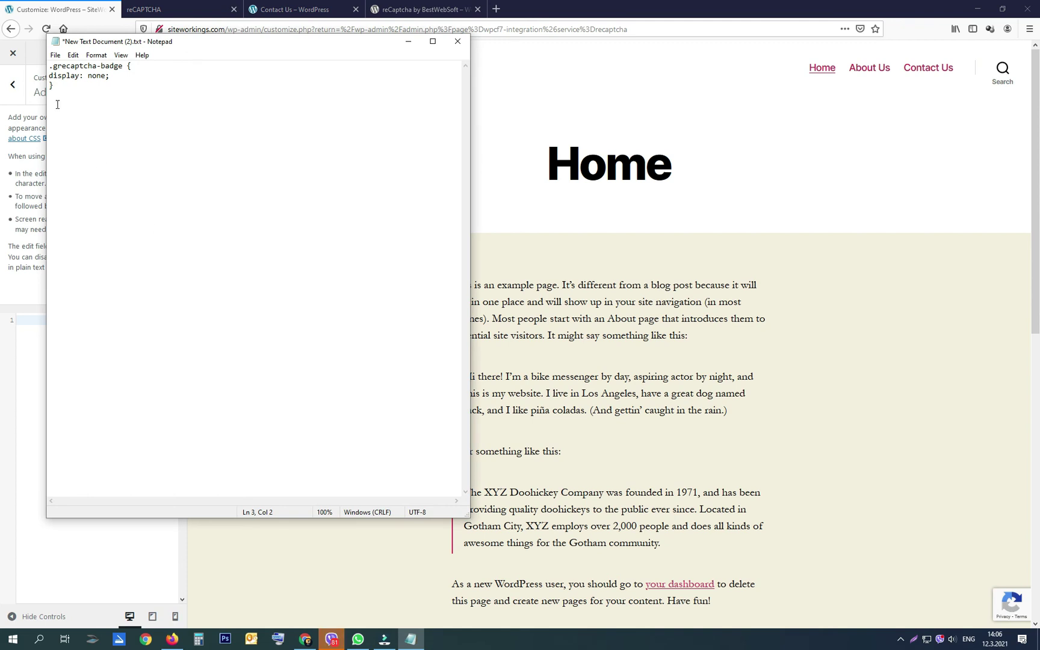
pyautogui.hotkey('ctrl', 'a')
pyautogui.rightClick(71, 73)
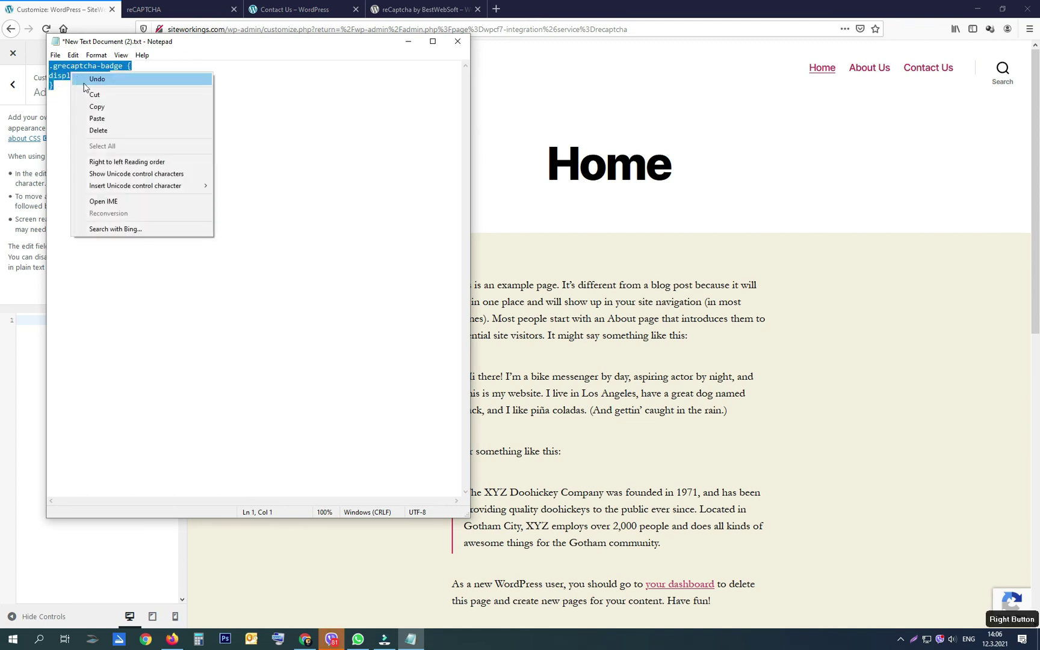
pyautogui.click(99, 106)
pyautogui.click(27, 350)
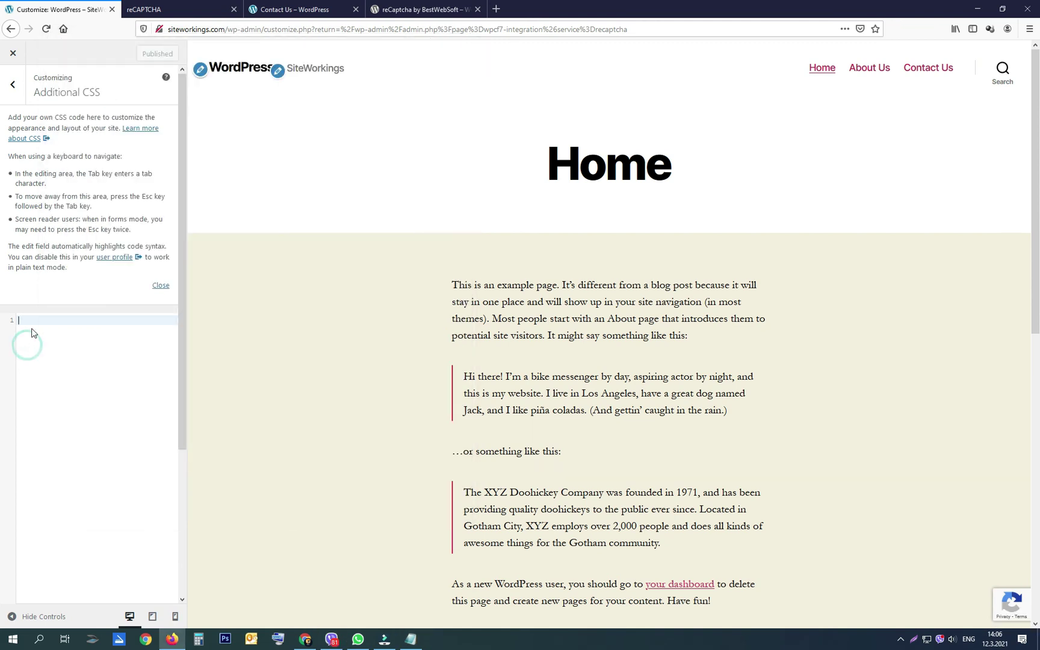
pyautogui.rightClick(35, 330)
# Step: Paste the .grecaptcha-badge rule into Additional CSS, add !important after none, and publish
pyautogui.click(25, 319)
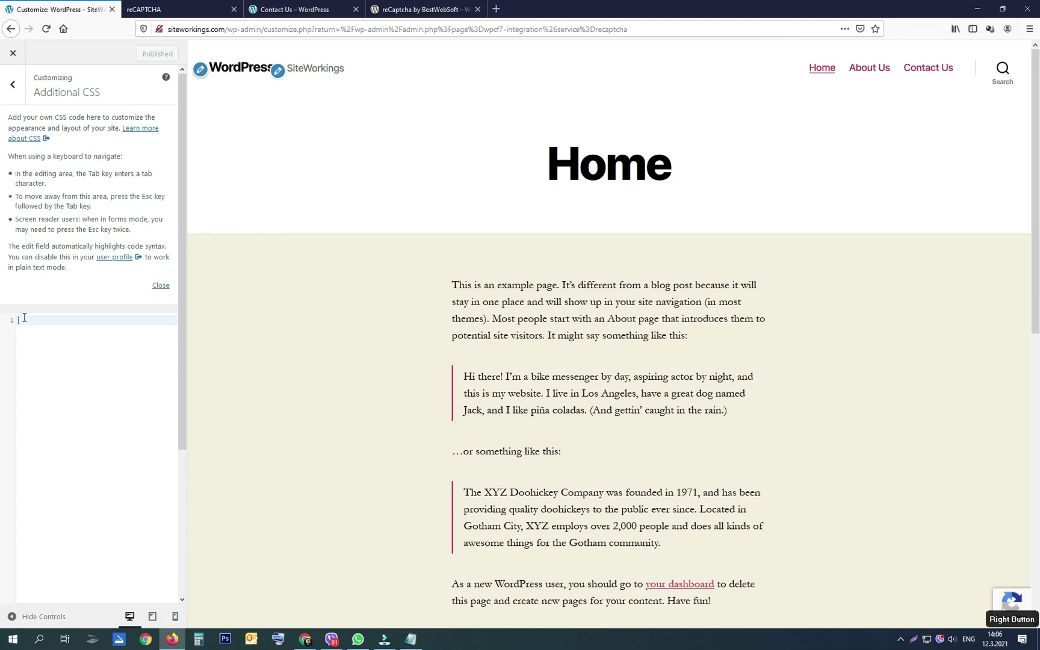
pyautogui.rightClick(25, 319)
pyautogui.click(56, 364)
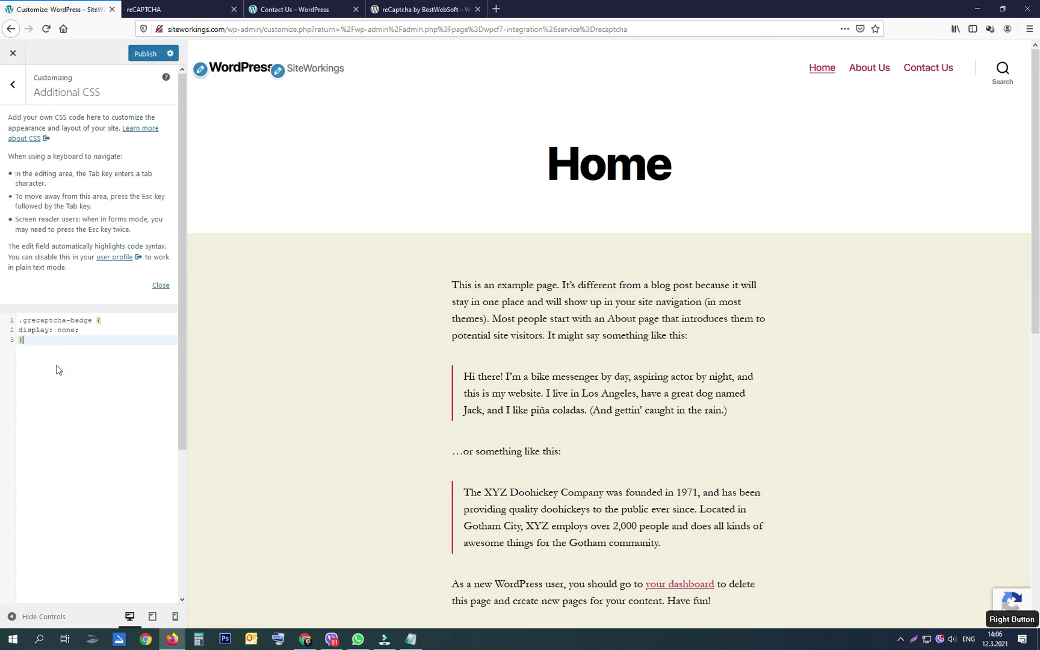
pyautogui.click(78, 330)
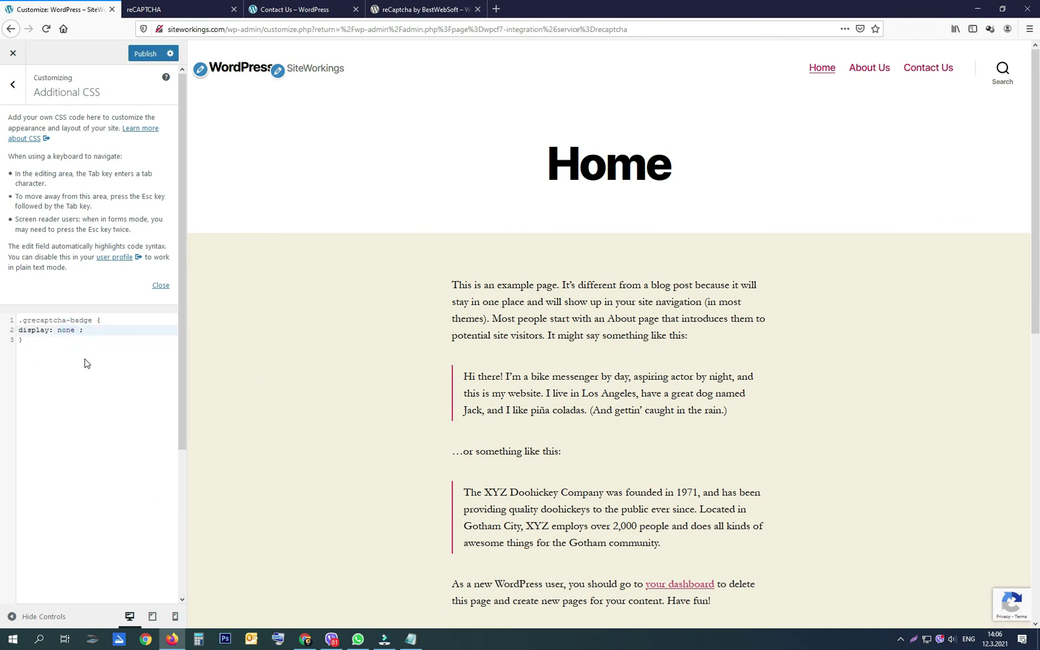
pyautogui.write('!importa')
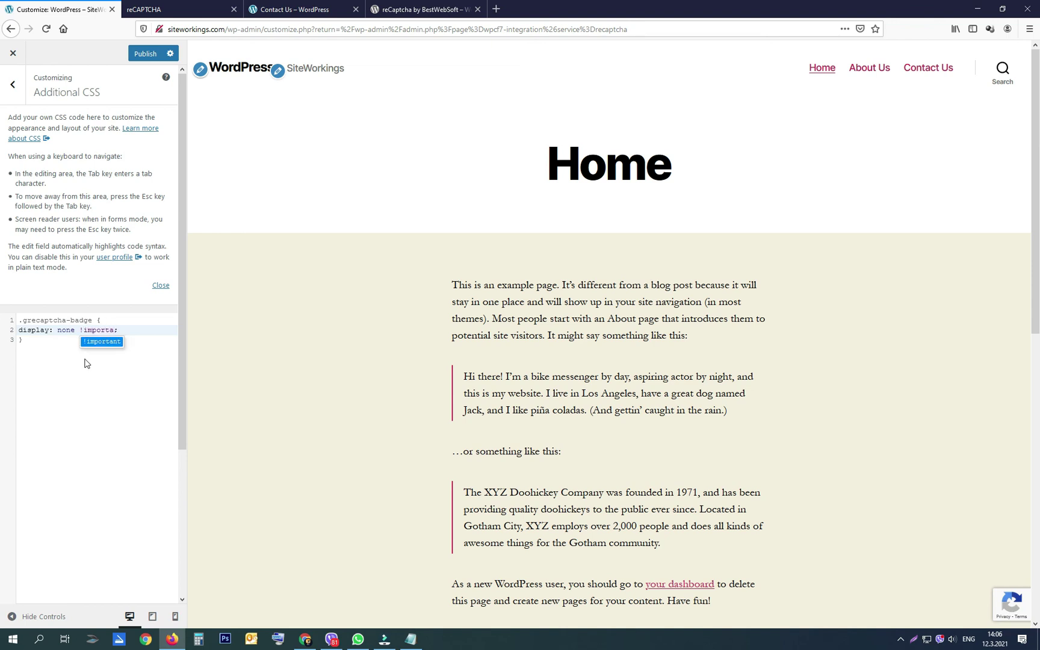
pyautogui.write('nt')
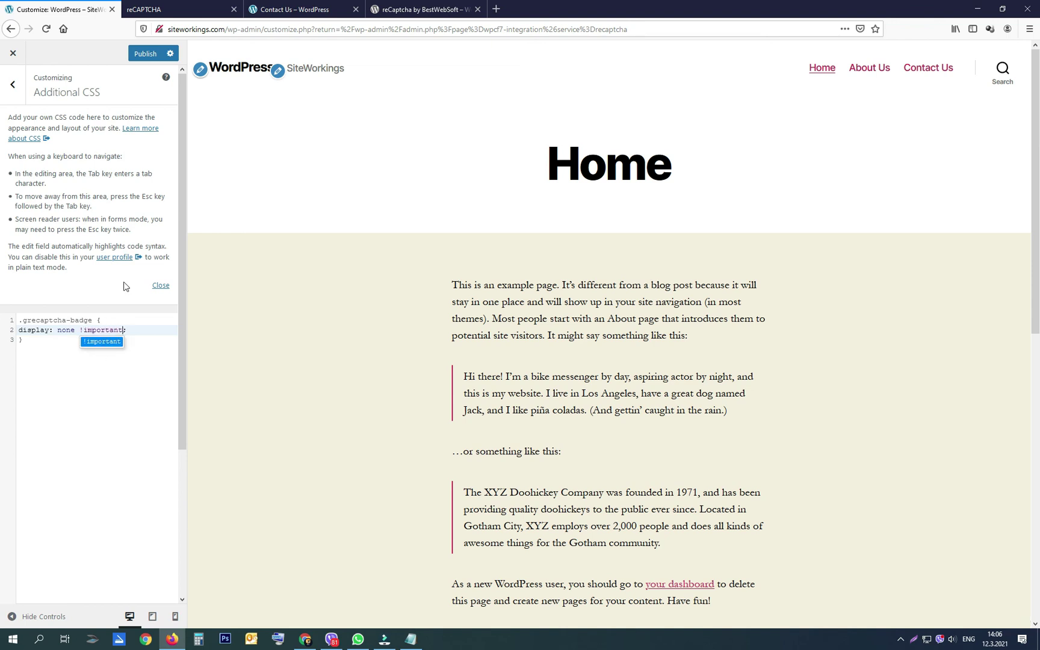
pyautogui.click(144, 56)
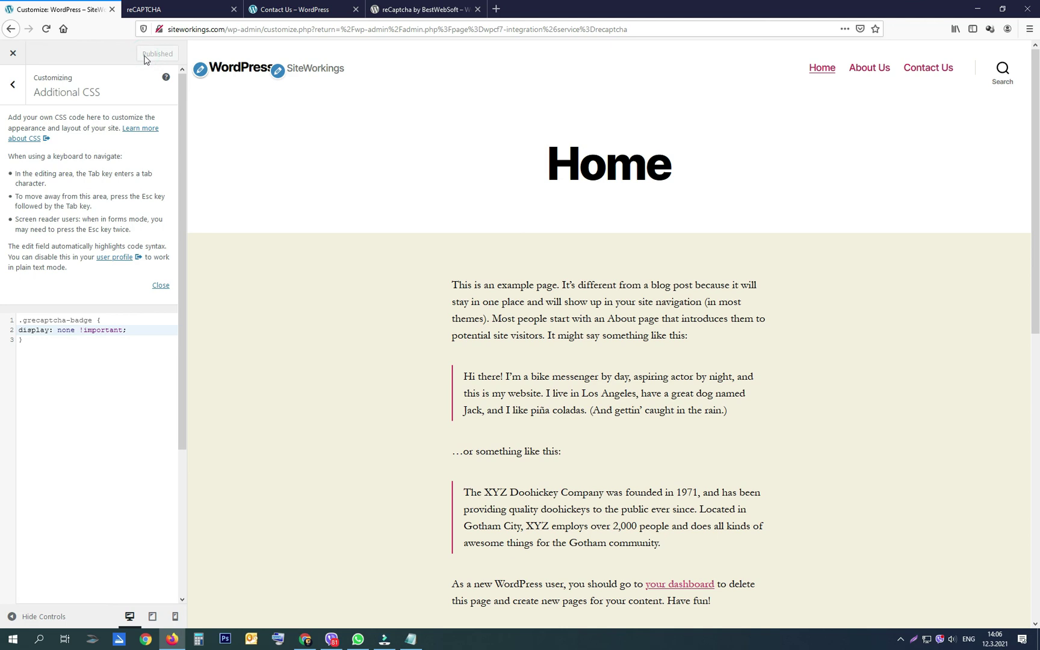
pyautogui.click(289, 11)
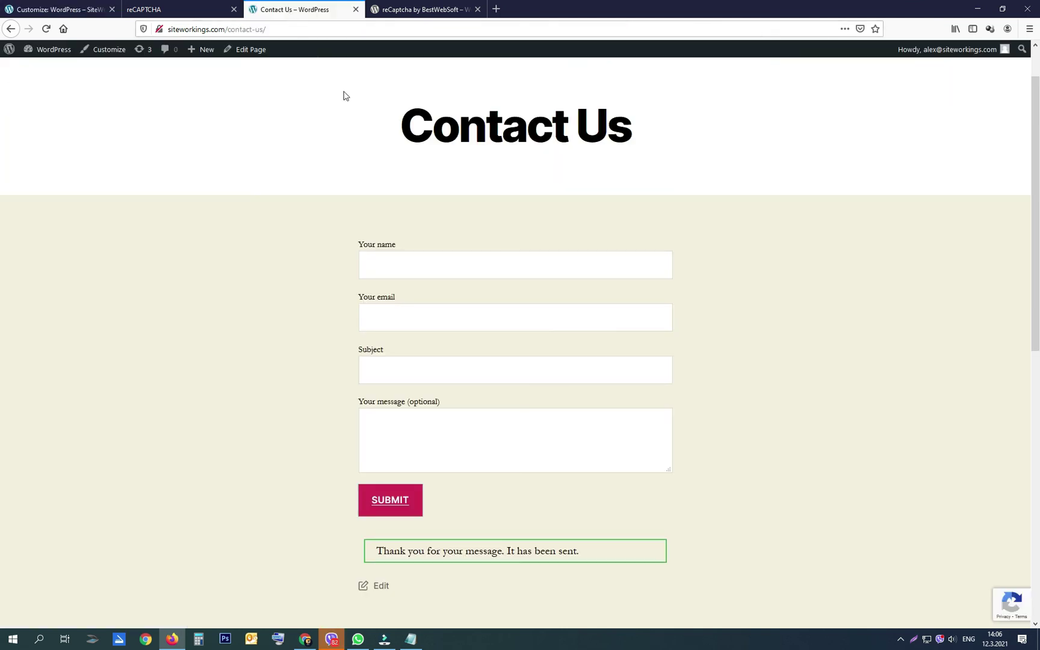
# Step: Reload the Contact Us page to confirm the reCAPTCHA badge is hidden
pyautogui.click(46, 29)
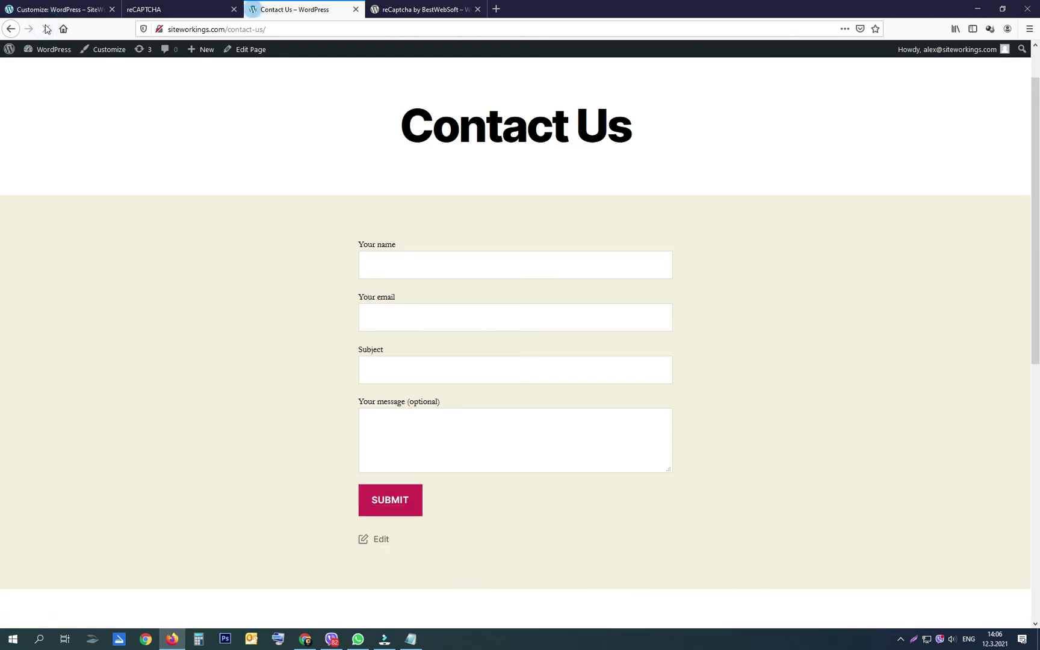